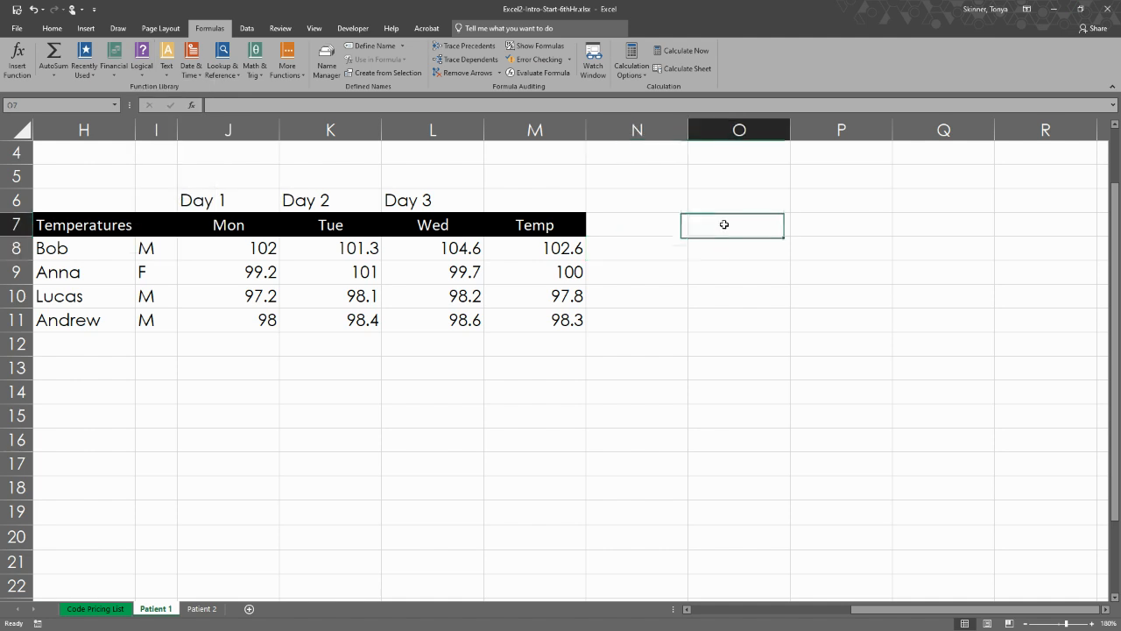
Enter the note "Logical Test - testing something" in cell O7.
type("Logical ")
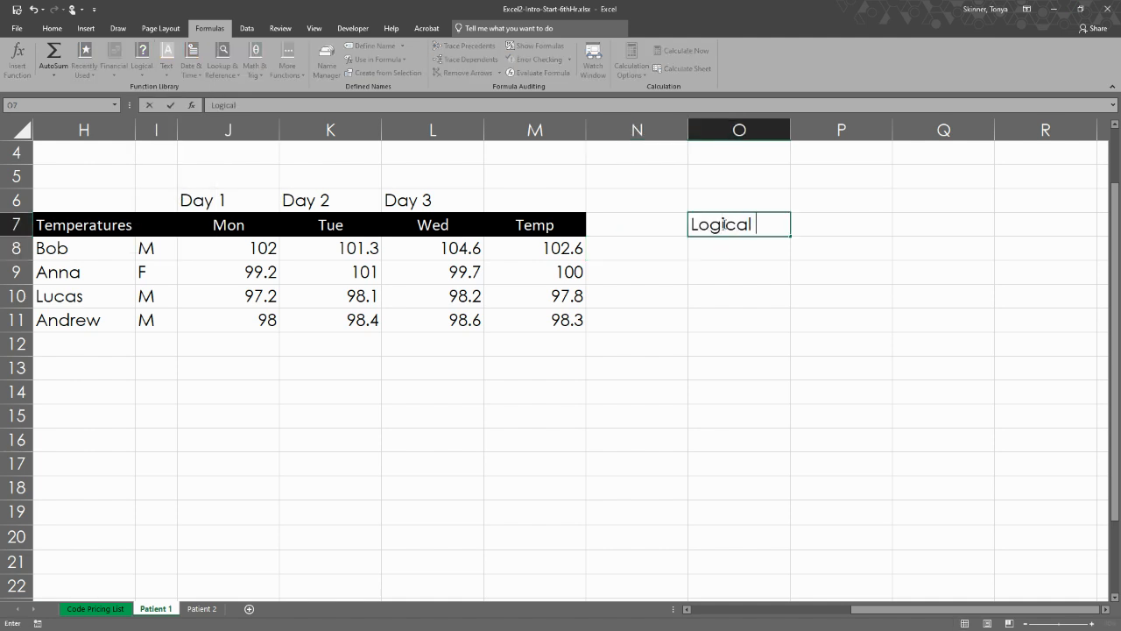
type("Test - testing something")
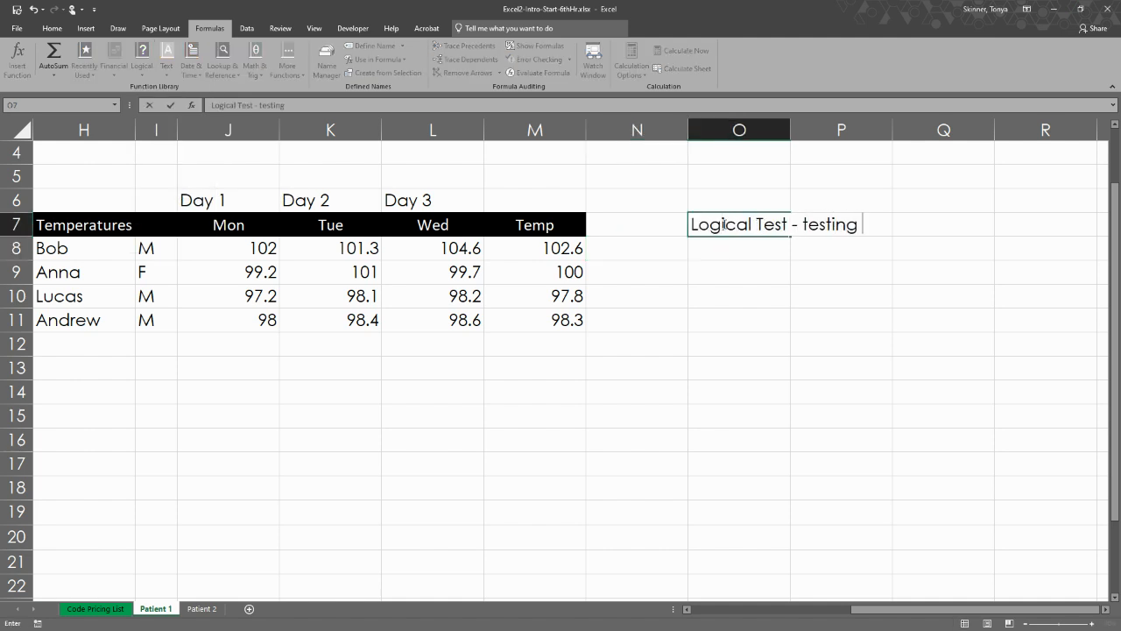
key("Return")
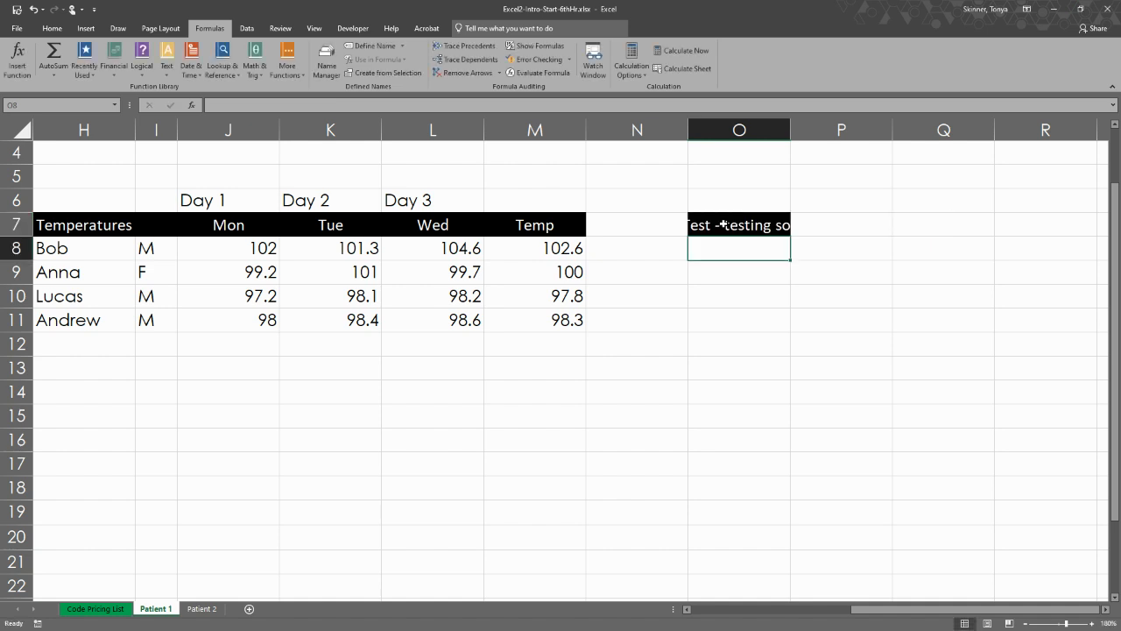
left_click(723, 225)
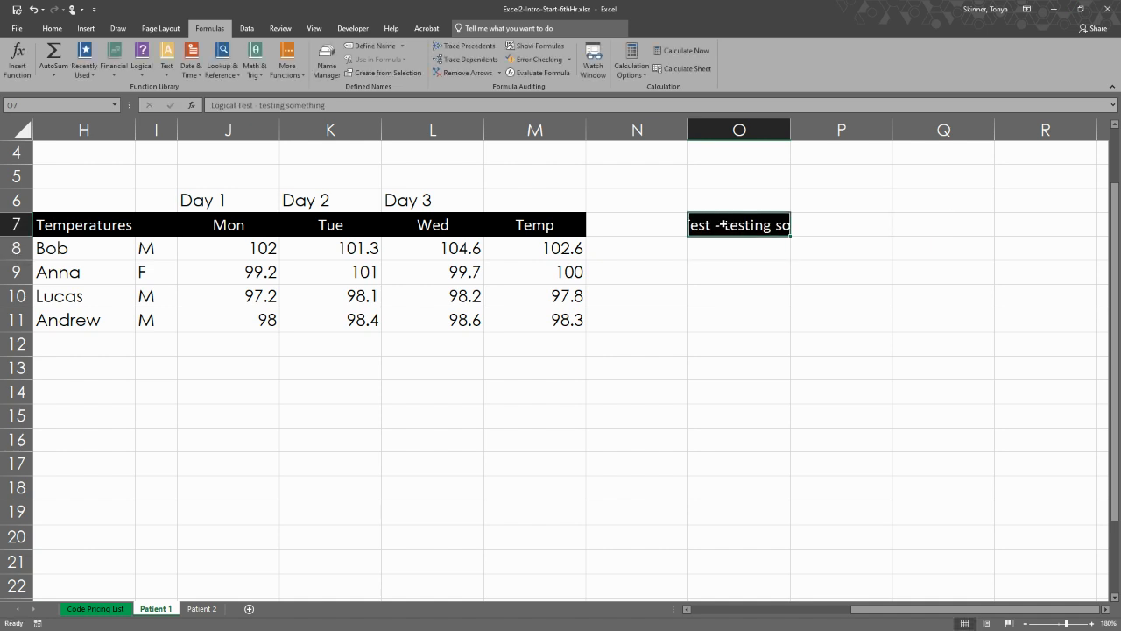
Enter the note ">=90 means A~" in cell O6 above the logical test note.
left_click(726, 203)
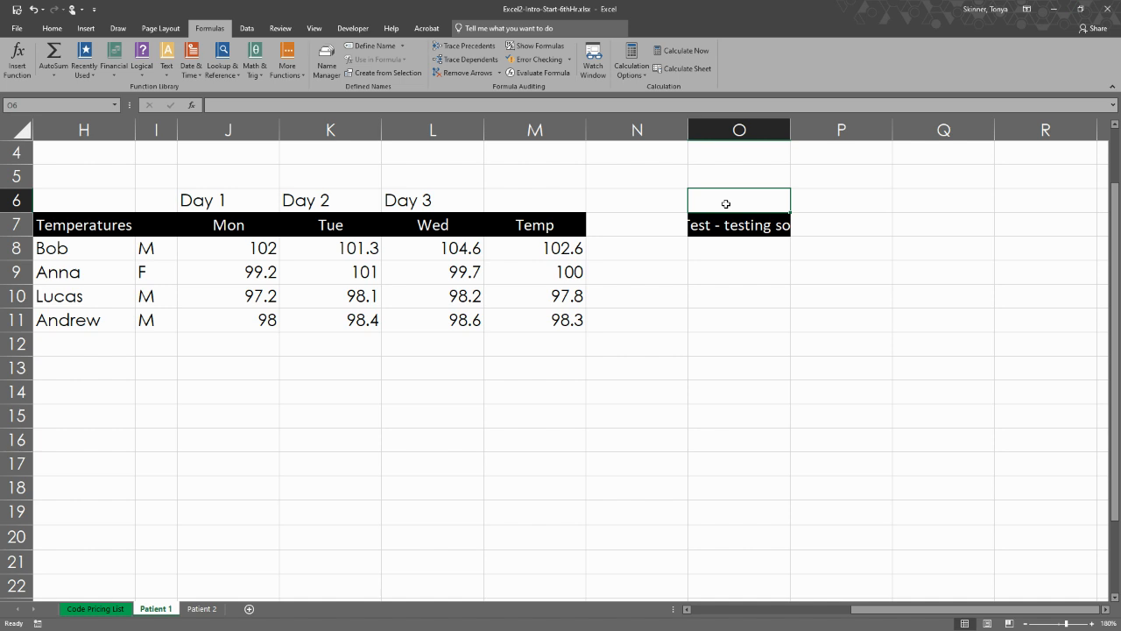
type(">")
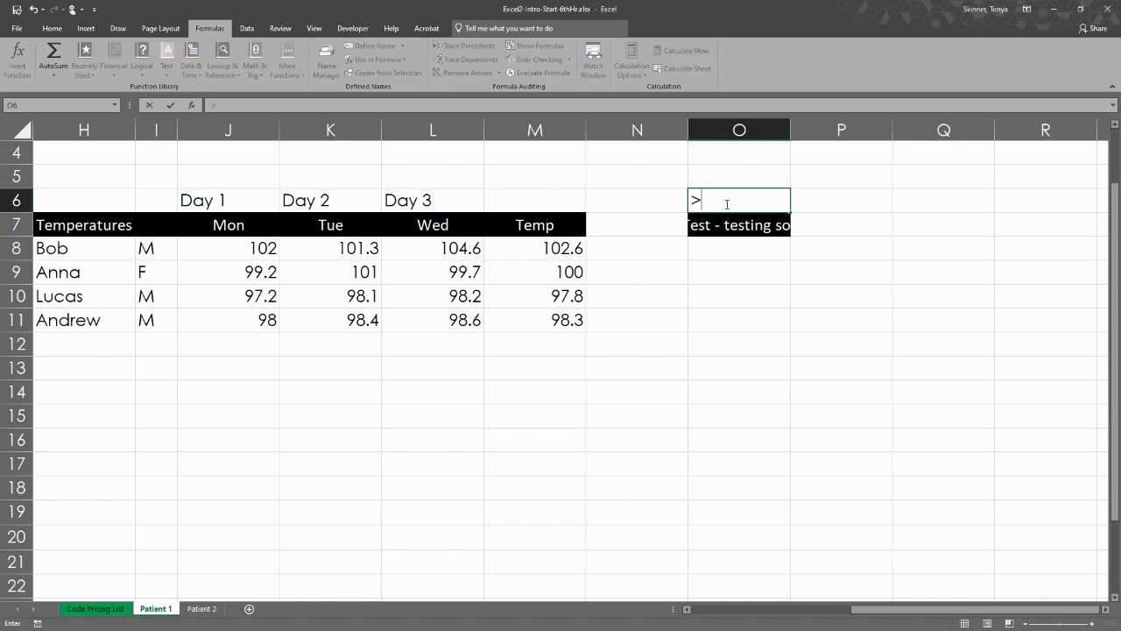
type("=90 means A~")
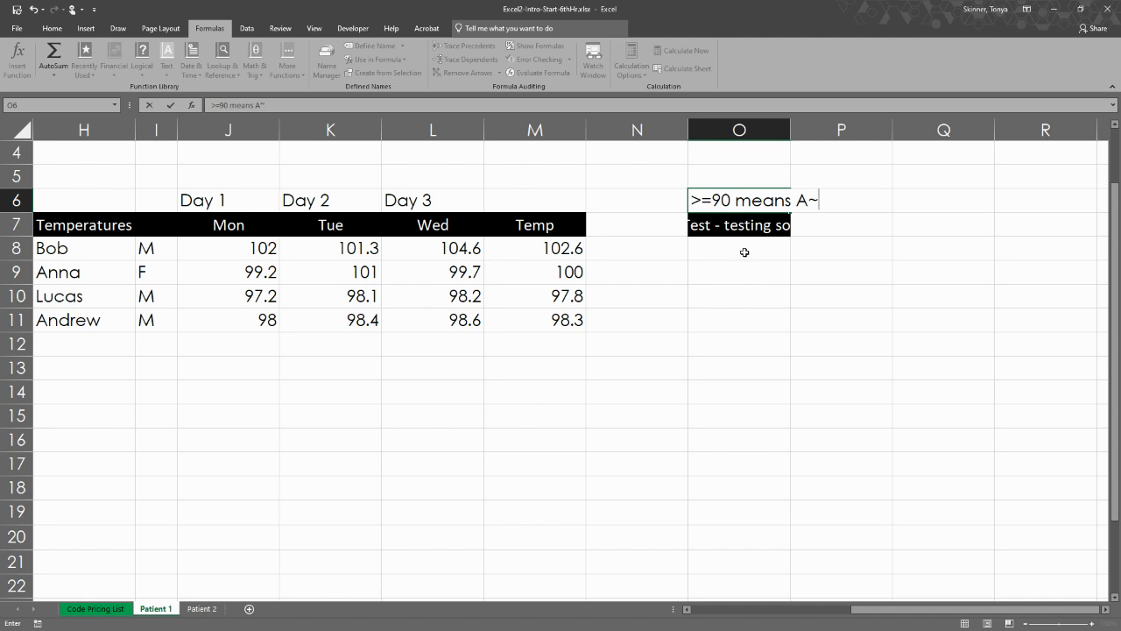
Enter the note "two values - testing for TRUE or FALSE" in cell O5.
left_click(743, 179)
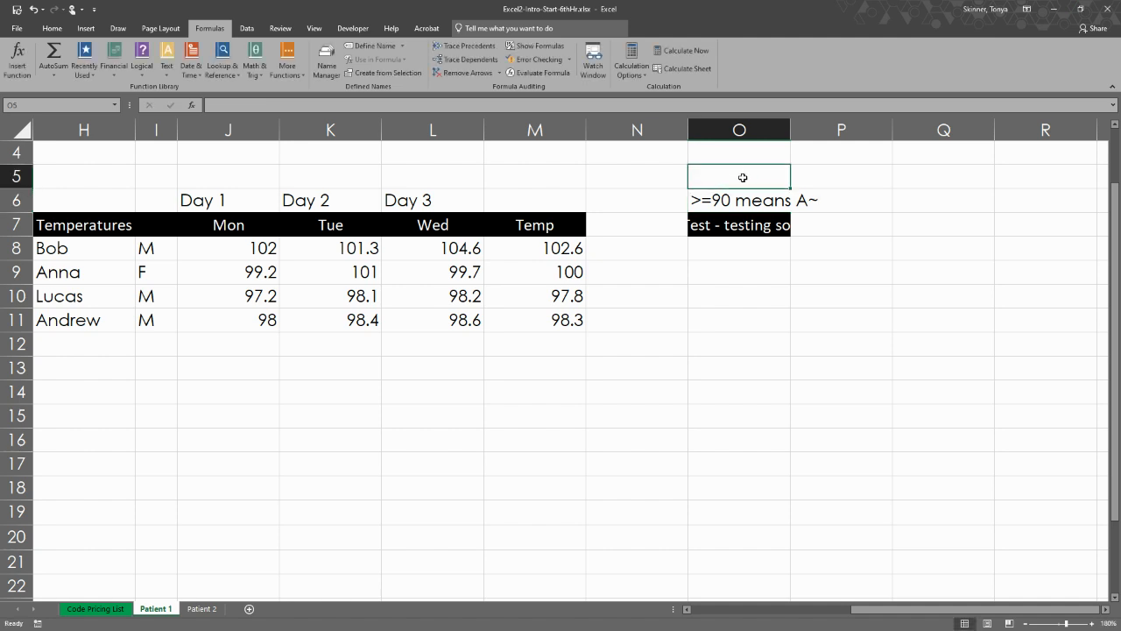
type("two values - ")
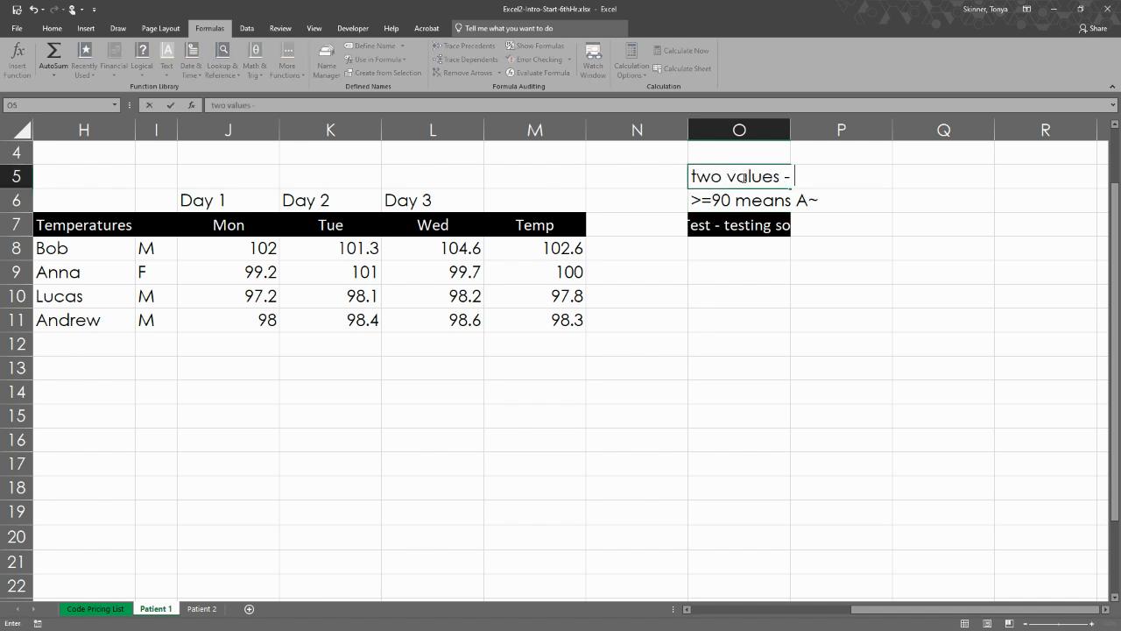
type("testing for TRUE or FALSE")
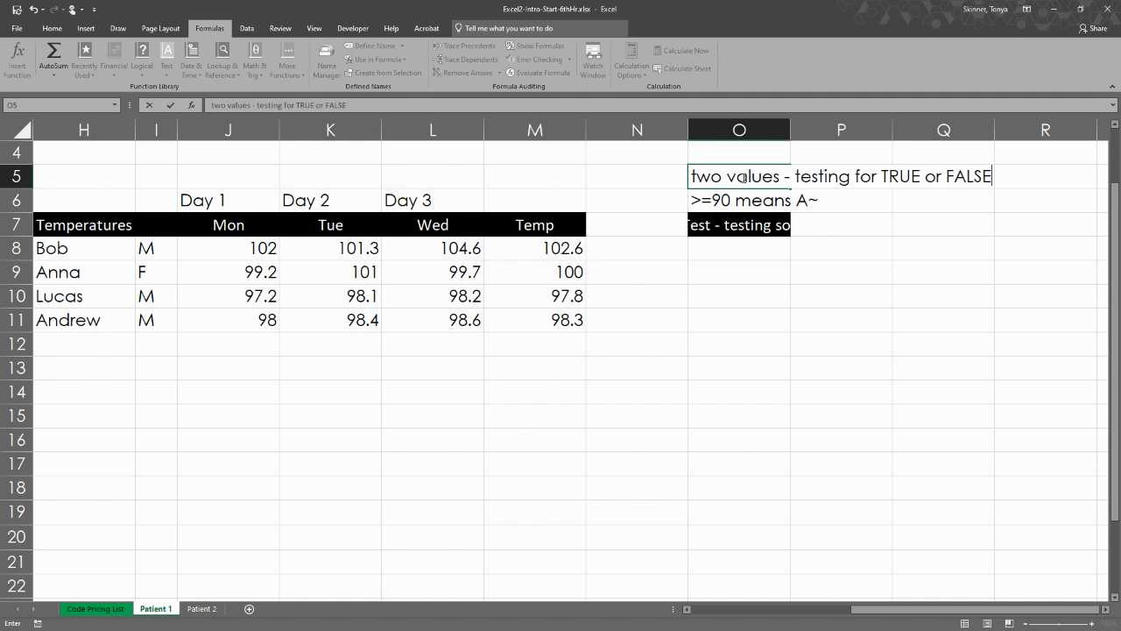
key("Return")
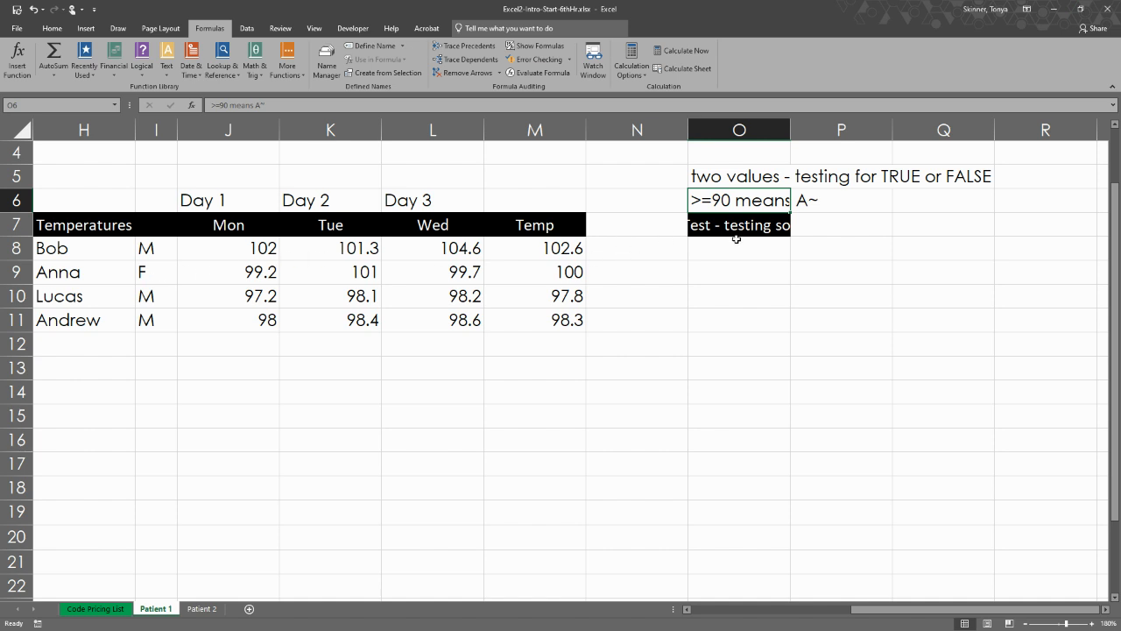
Start an IF function in cell N8 with the logical test M8>101.
left_click(616, 251)
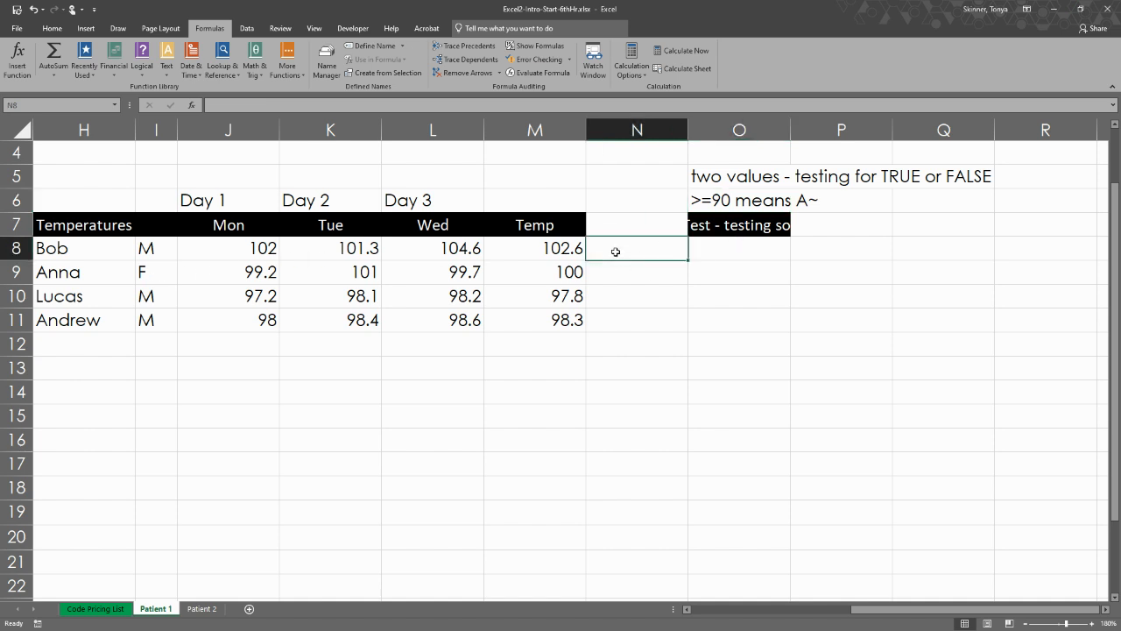
left_click(141, 66)
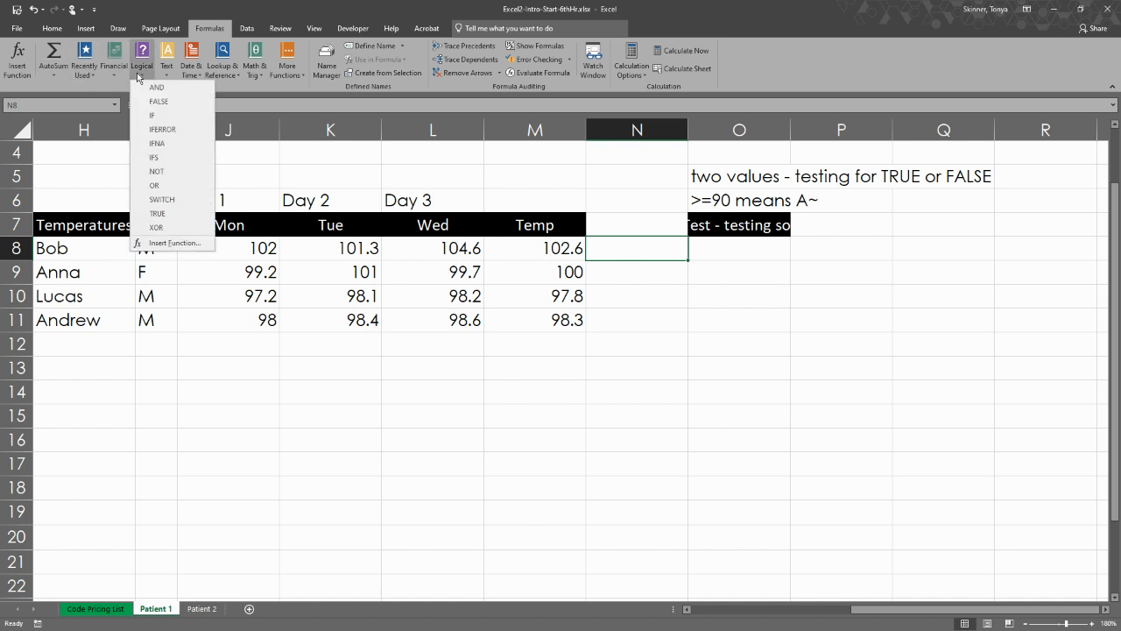
left_click(154, 115)
left_click_drag(701, 287, 509, 273)
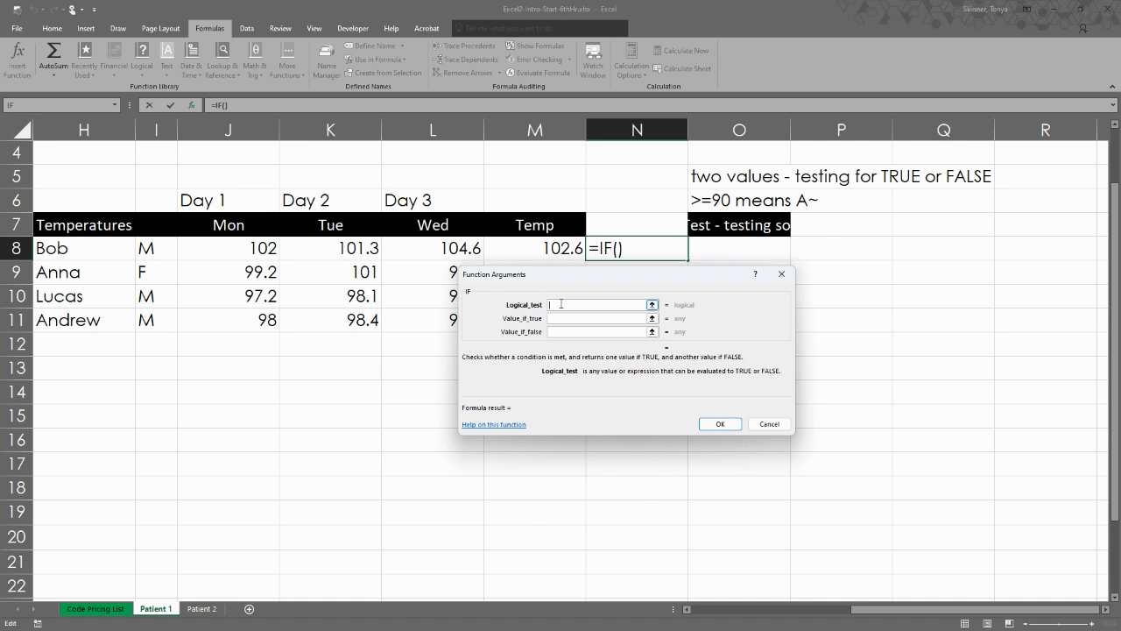
left_click(547, 248)
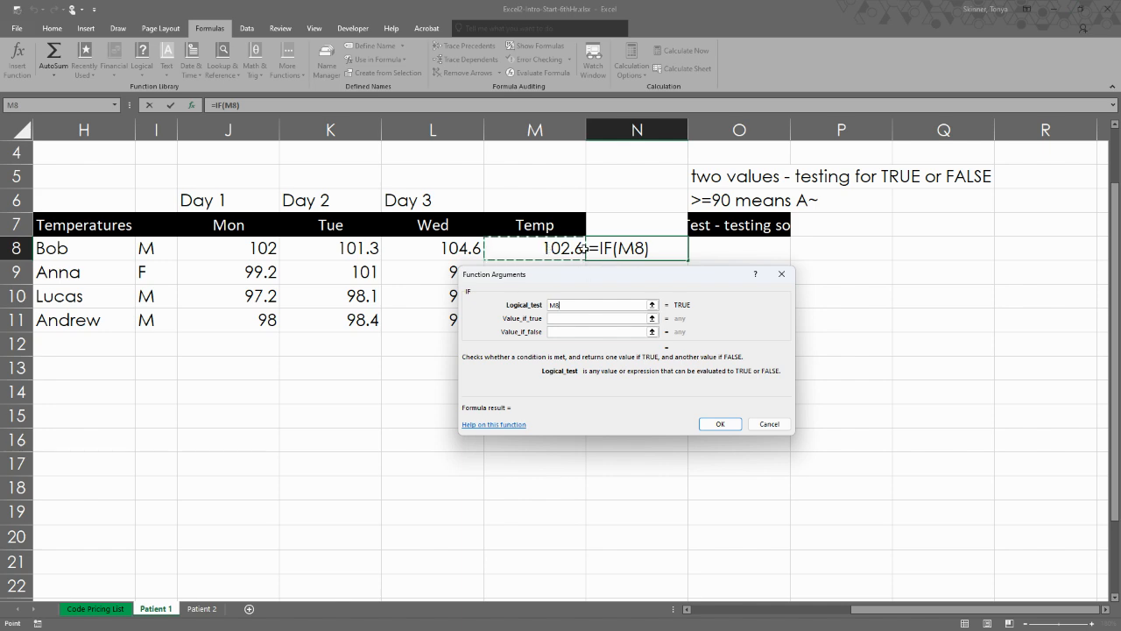
left_click(585, 305)
type(">101")
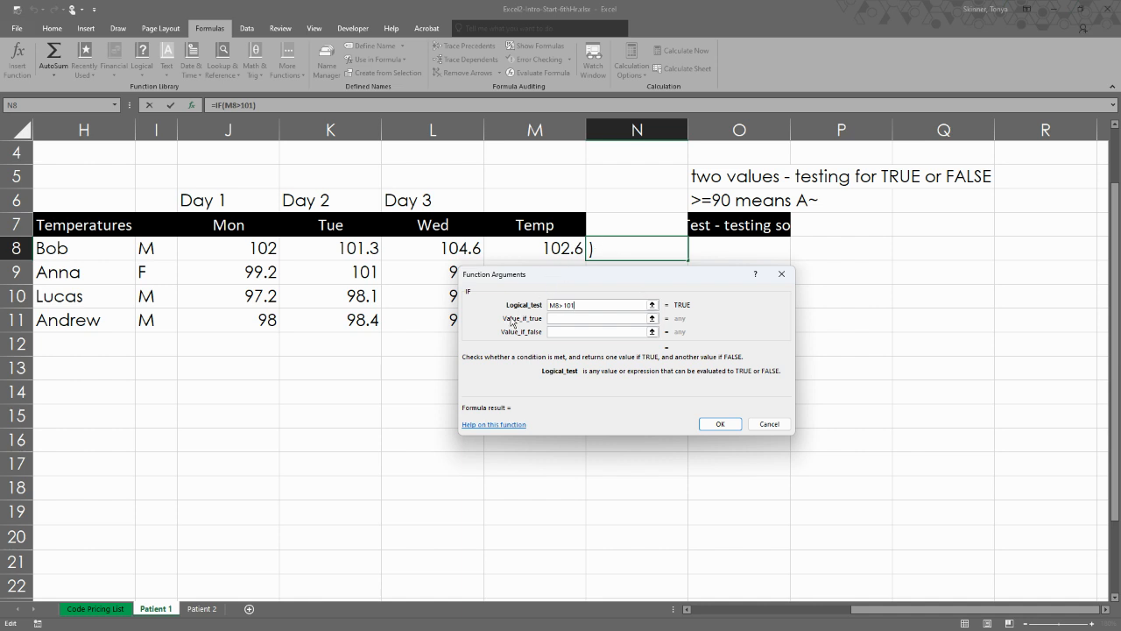
Make the IF function return "Fever" if true and an empty string "" if false, and insert it in N8.
left_click(585, 318)
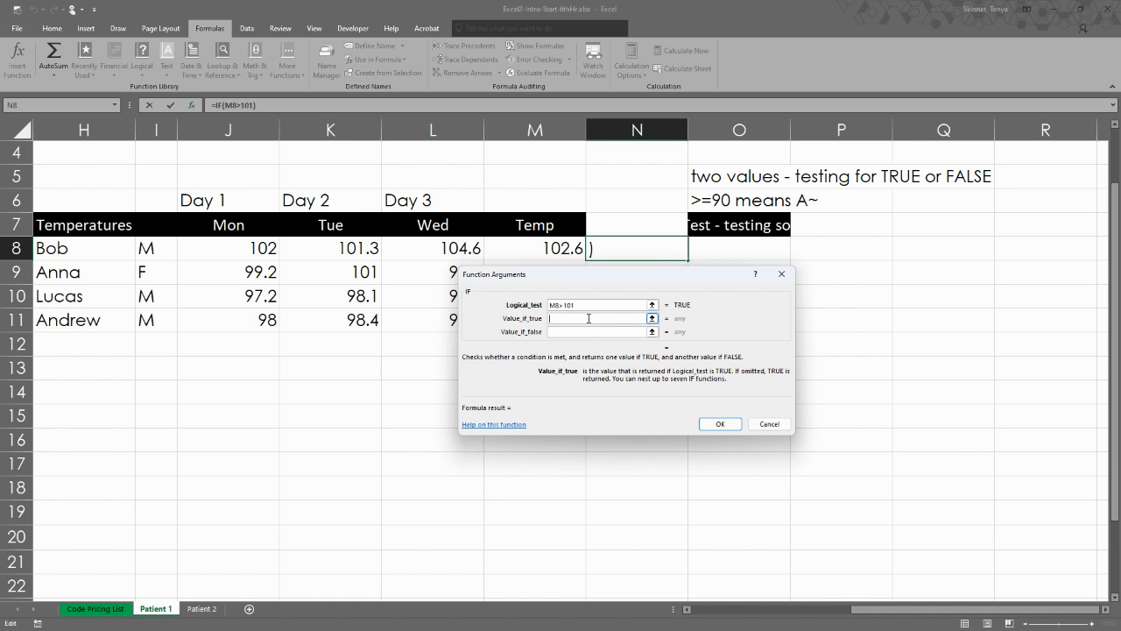
type("Fever")
key("Tab")
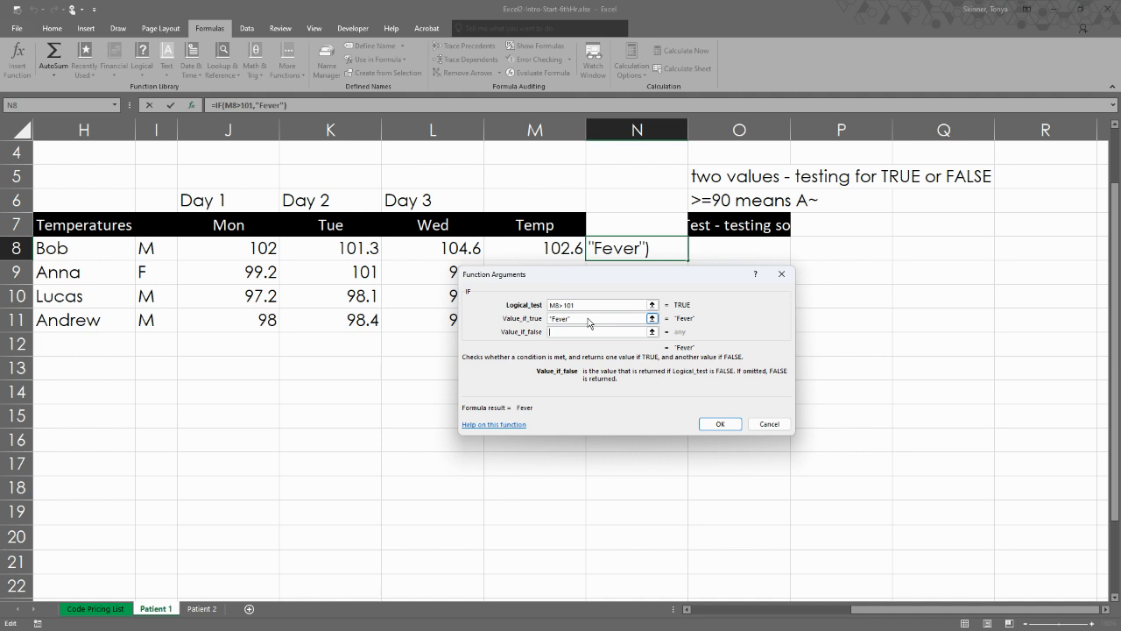
type("\"\"")
left_click(720, 425)
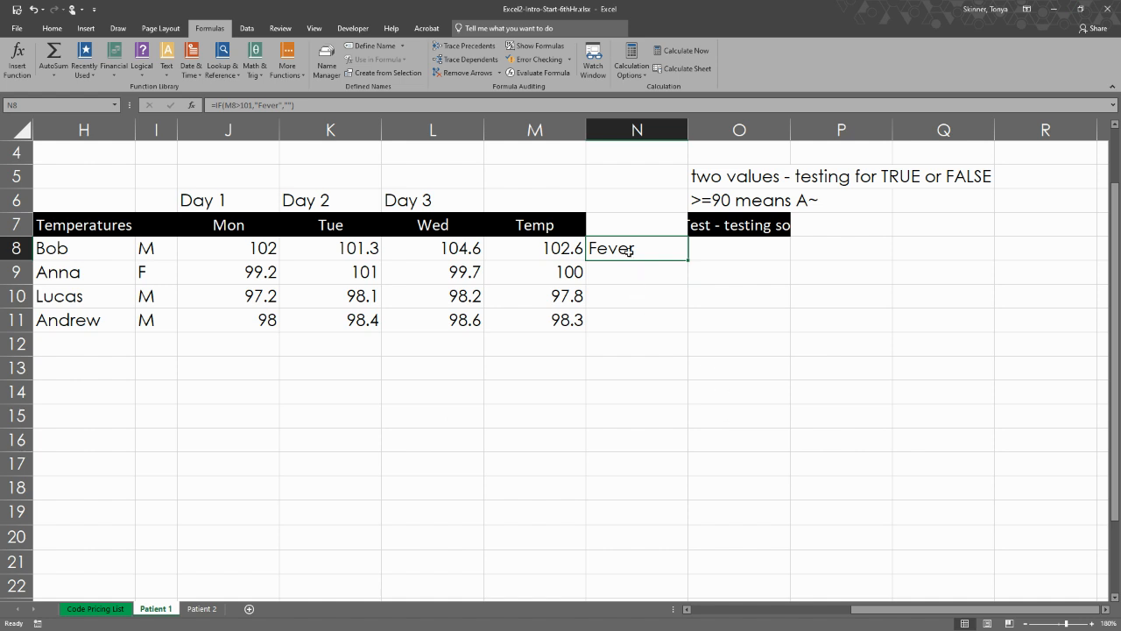
Fill the IF formula from N8 down through N11.
left_click_drag(692, 259, 680, 327)
left_click(728, 315)
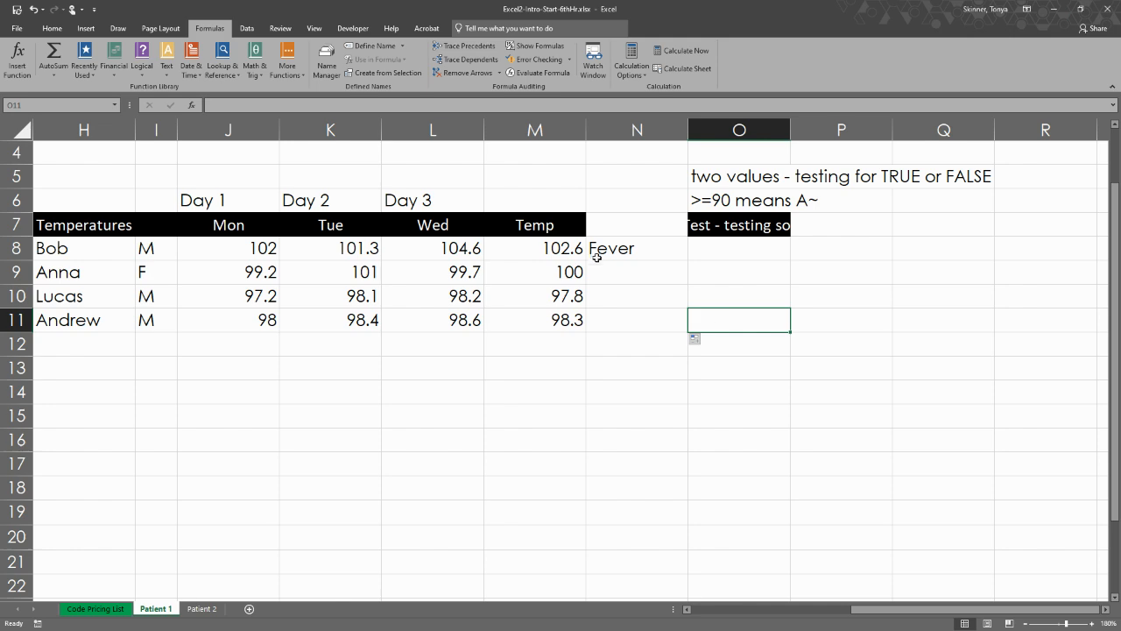
Examine the logical test, value-if-true and value-if-false arguments of the IF formula in cell N11.
left_click(633, 321)
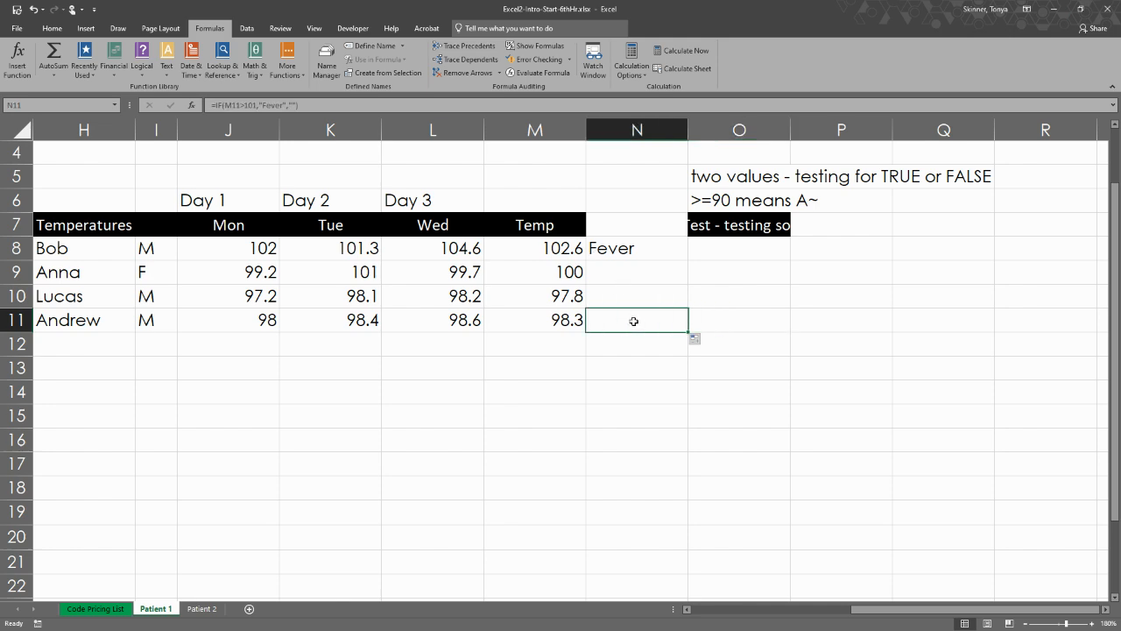
double_click(634, 321)
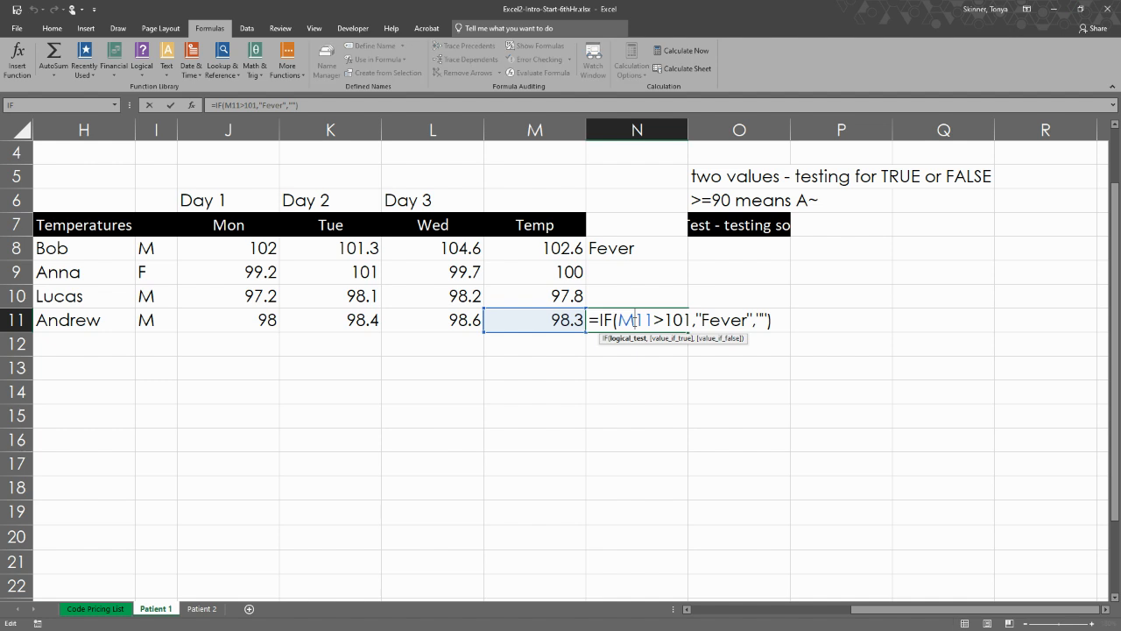
left_click(762, 319)
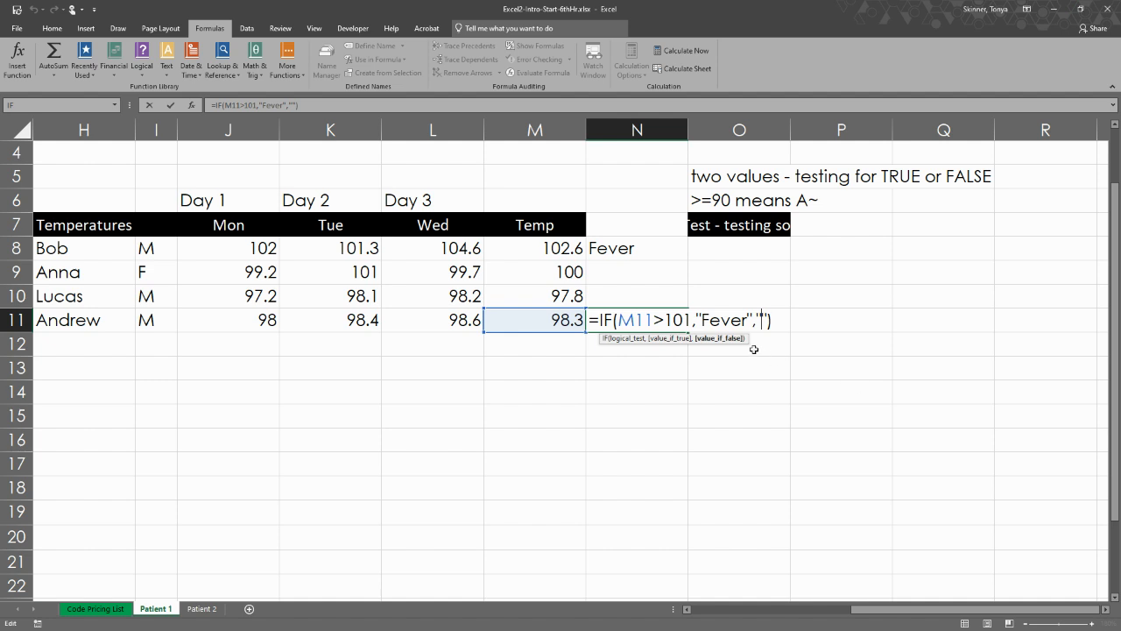
left_click(672, 339)
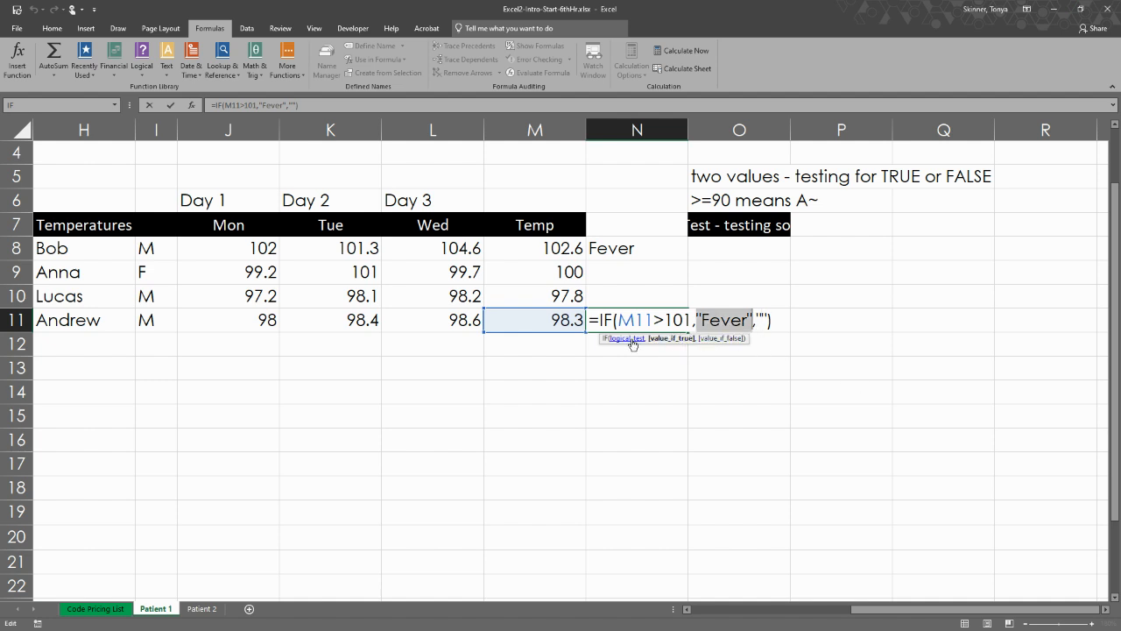
left_click(633, 340)
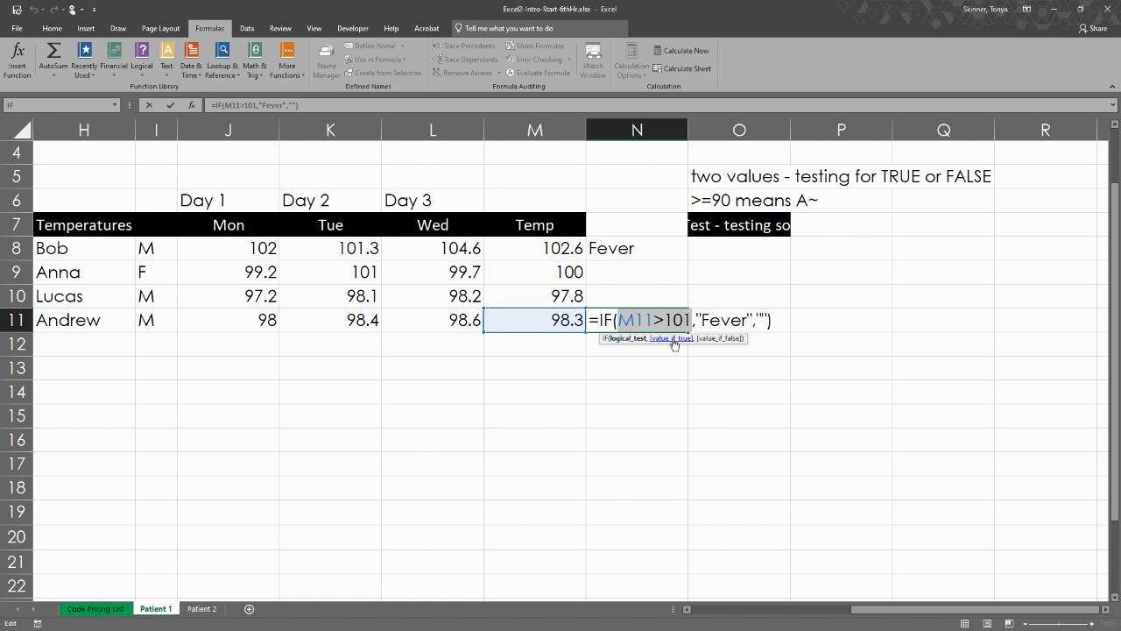
left_click(672, 339)
left_click(714, 339)
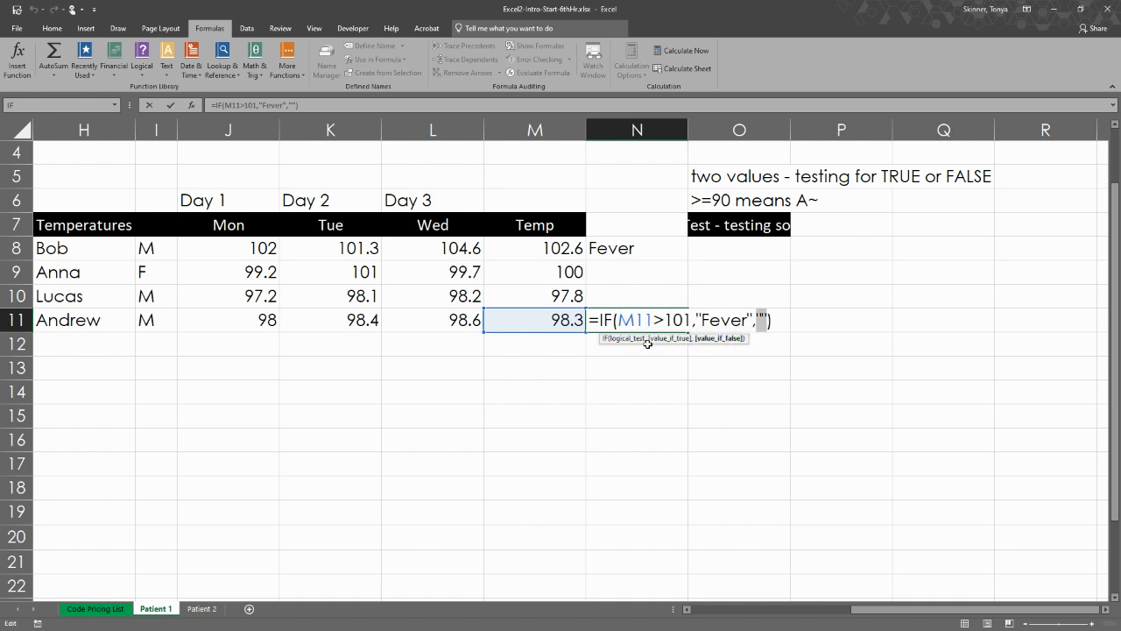
key("Return")
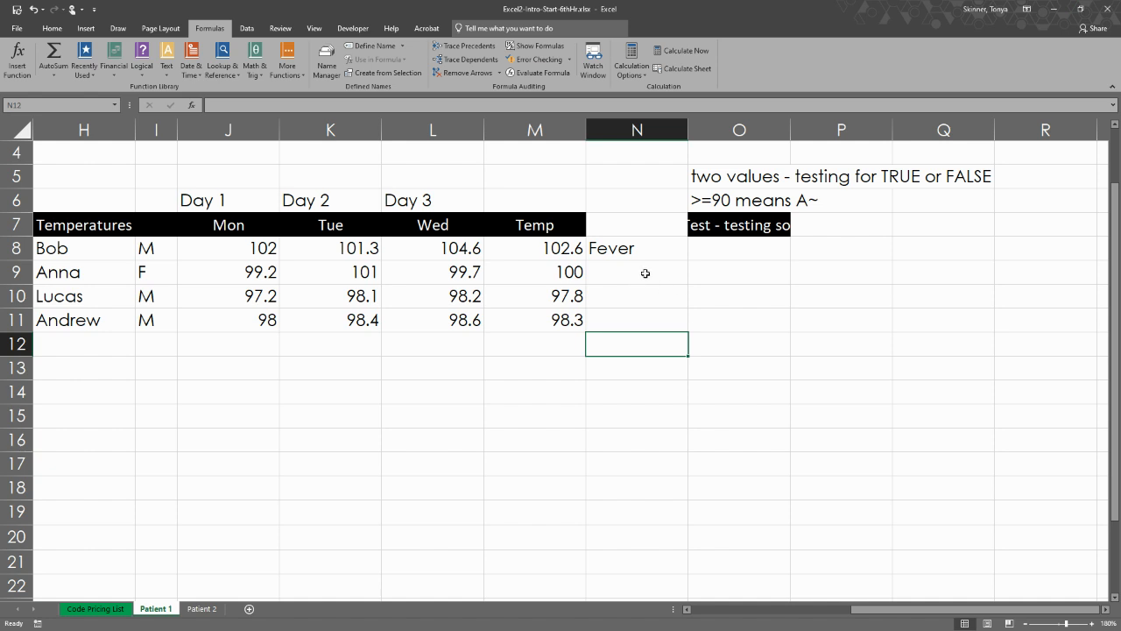
Clear the contents of cells N7:N11.
key("Up")
left_click_drag(624, 248, 639, 325)
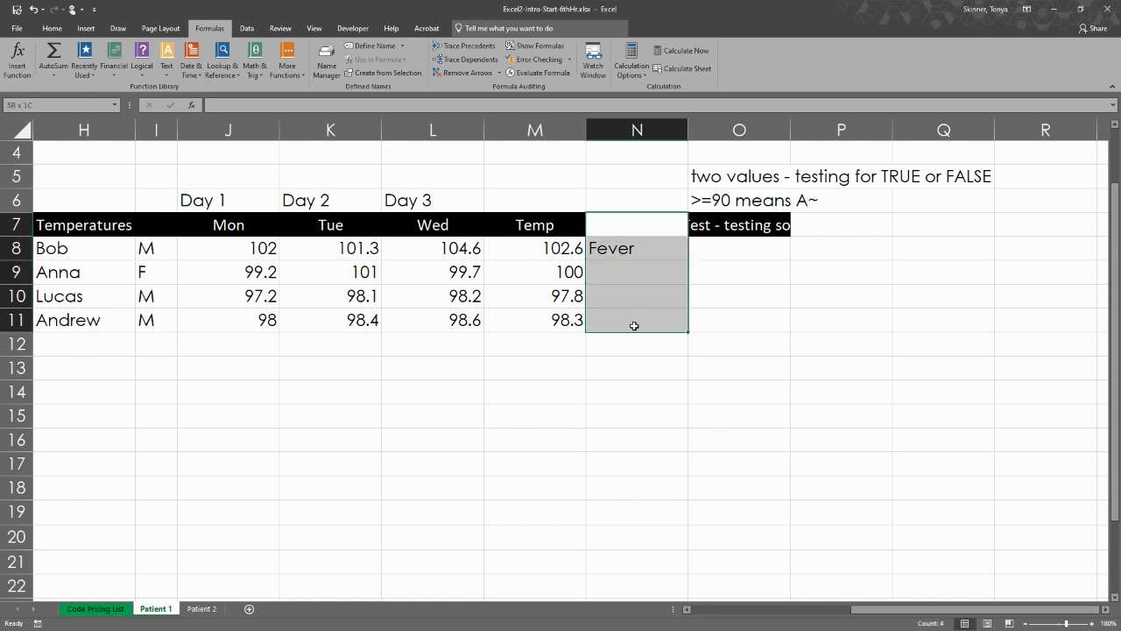
key("Delete")
Start an IF function in cell N8 with the logical test I8="M".
left_click(625, 240)
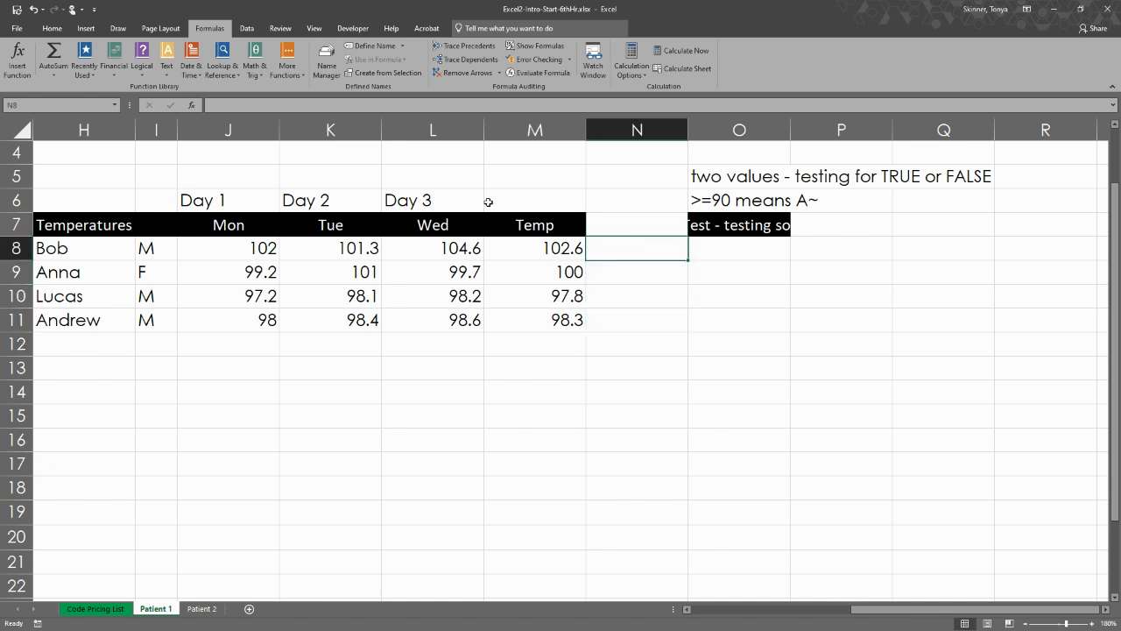
left_click(141, 63)
left_click(161, 117)
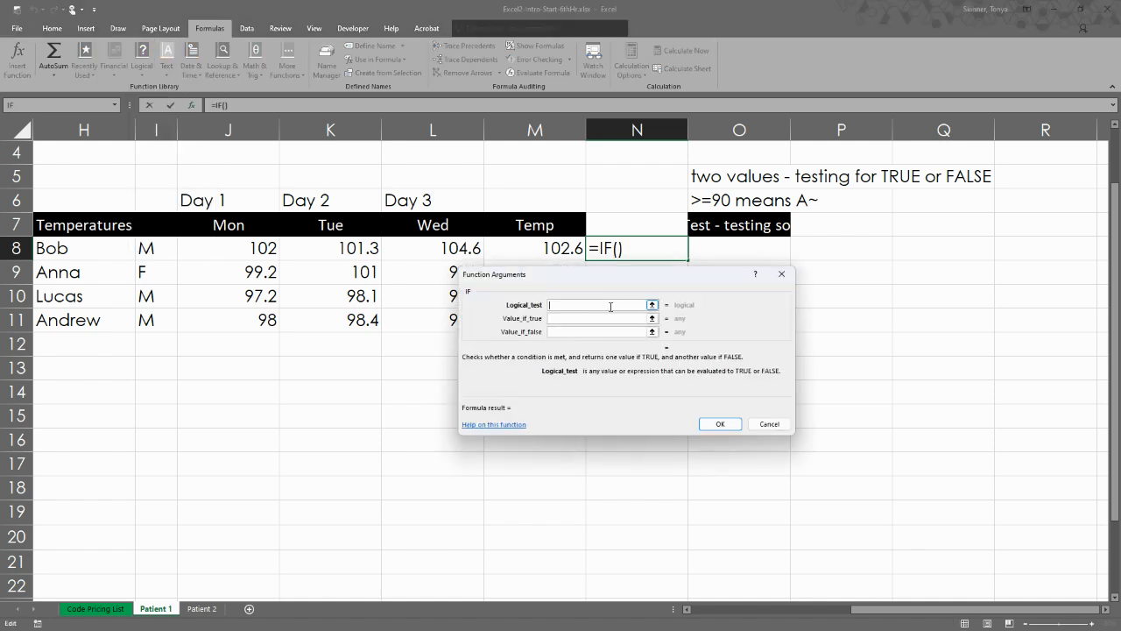
left_click(158, 248)
type("=\"M\"")
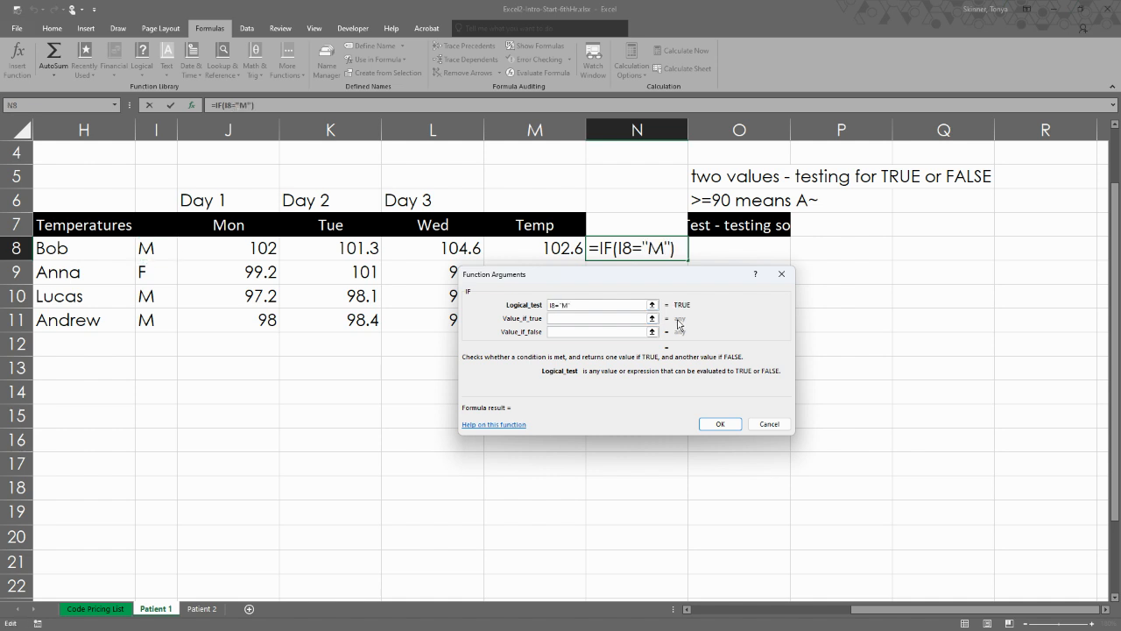
Set the IF function's value if true to "You're cool" and its value if false to "Bruh!".
key("Tab")
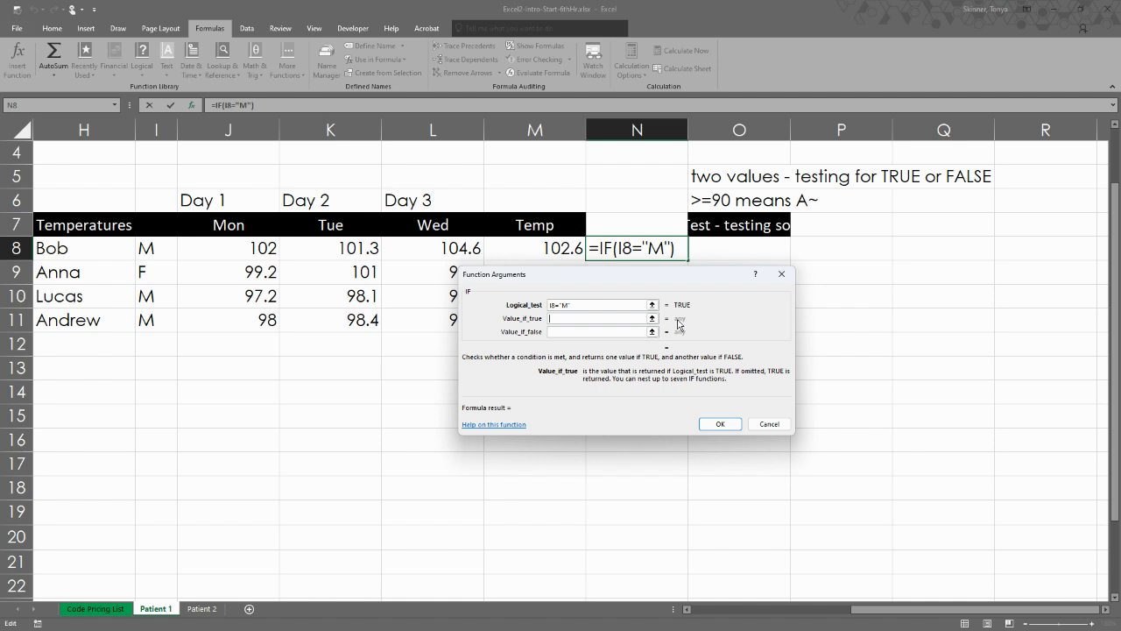
type("\"You're cool")
key("Tab")
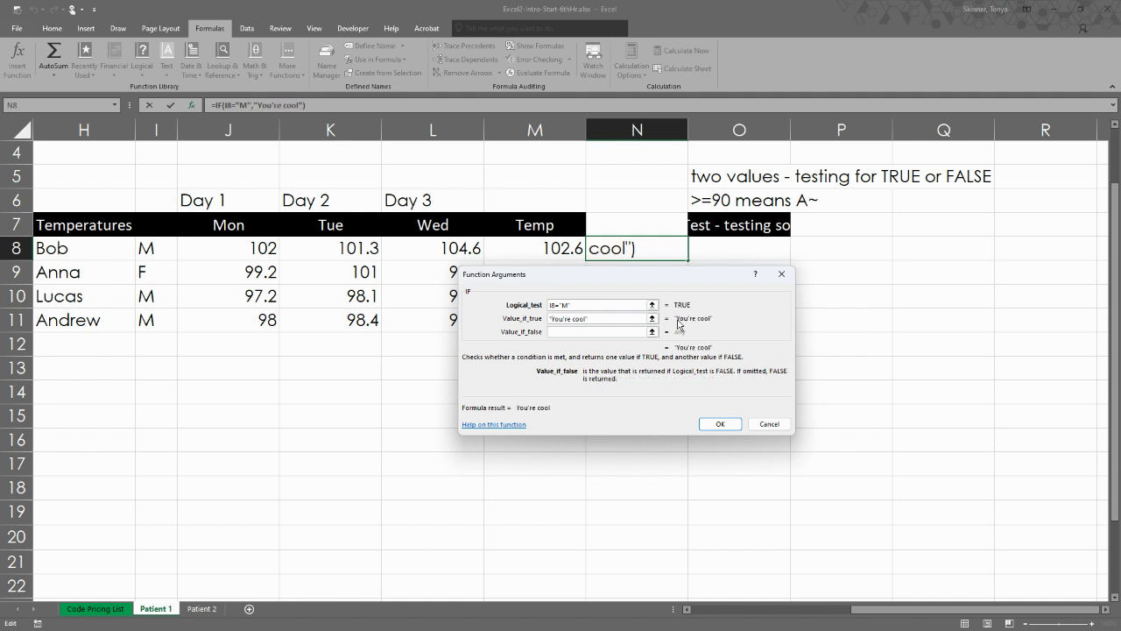
type("Brush")
key("BackSpace")
key("BackSpace")
type("h!")
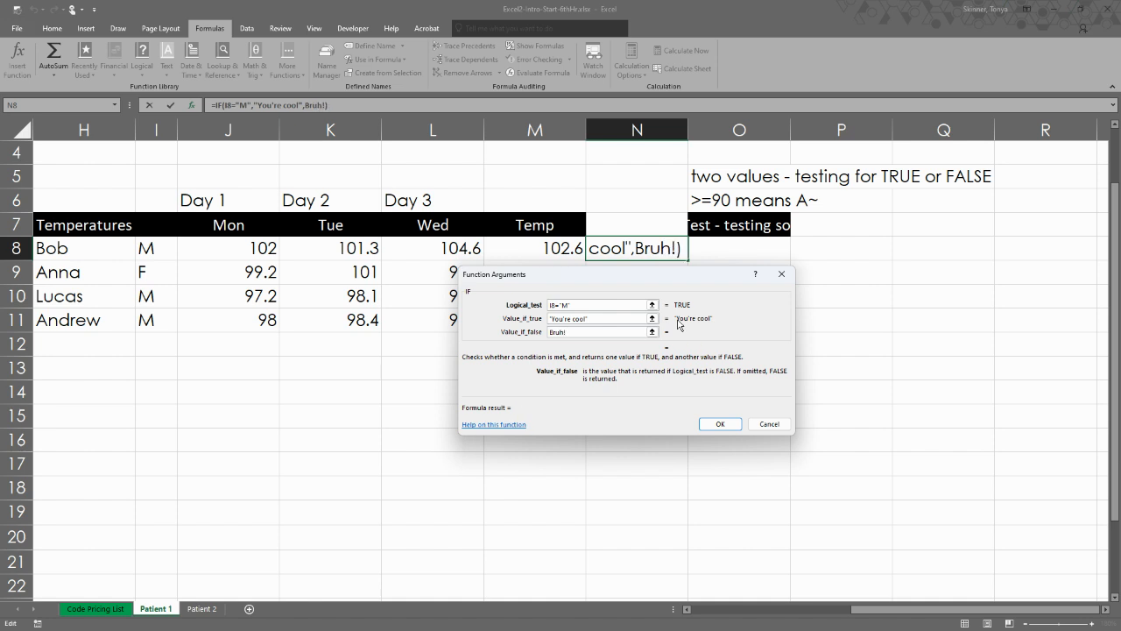
left_click(616, 320)
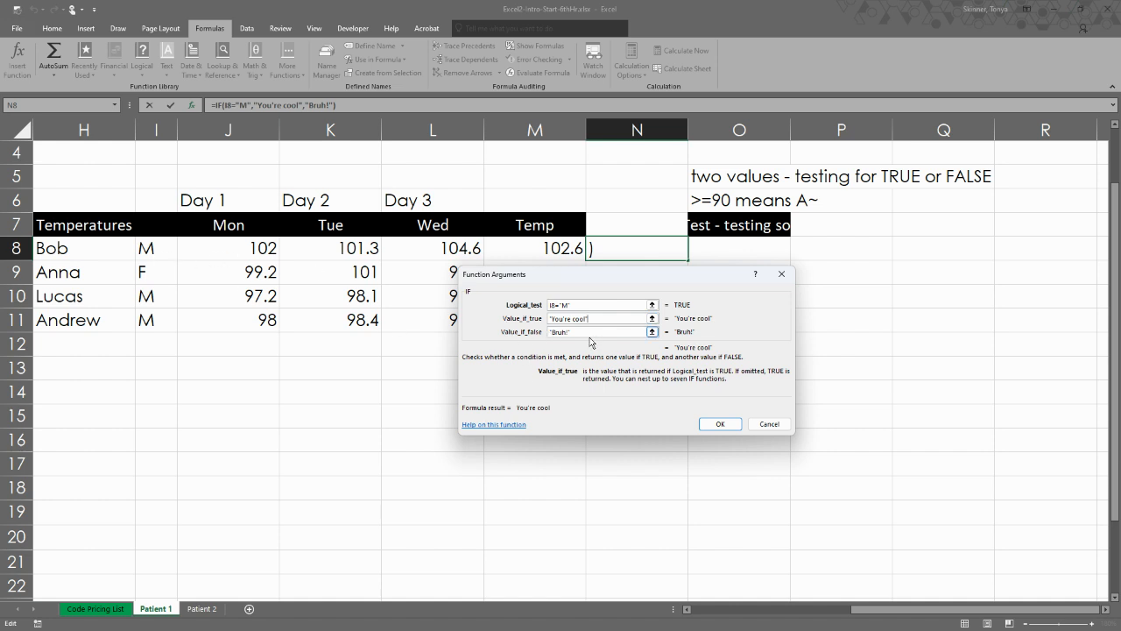
Accept the IF function in cell N8 and copy its formula down through N11.
left_click(720, 424)
left_click_drag(689, 260, 683, 328)
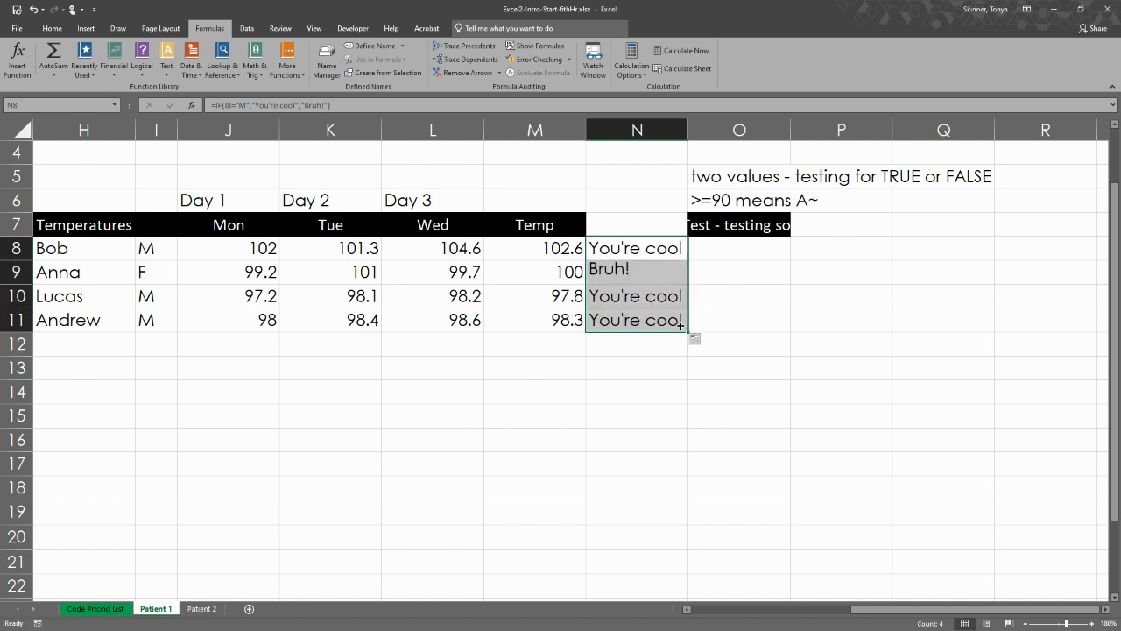
left_click(735, 307)
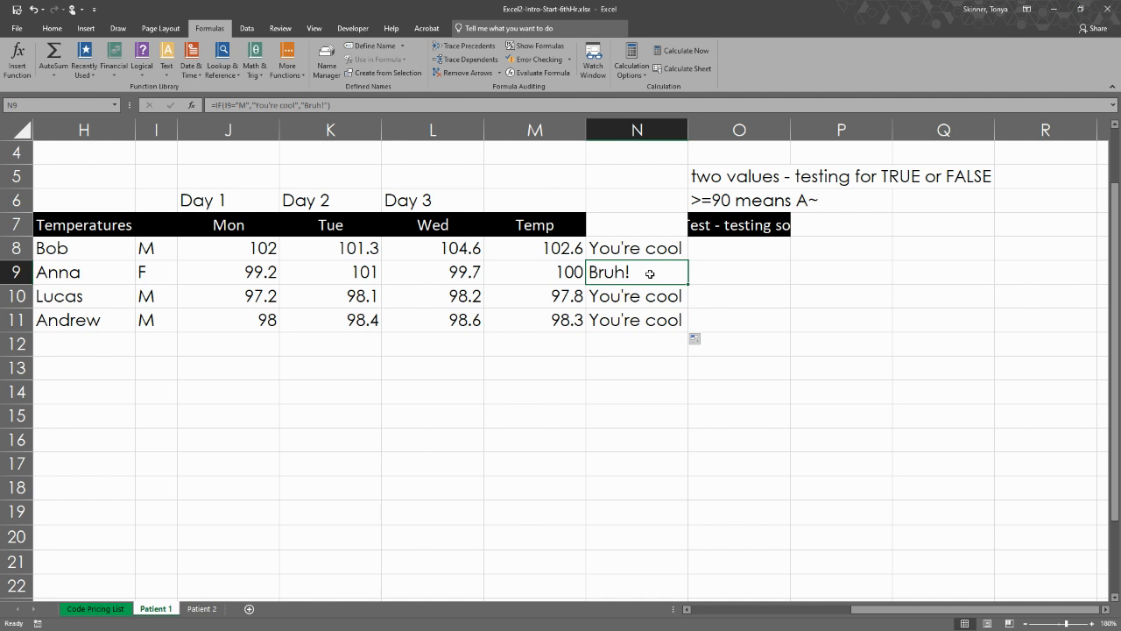
Review the logical test, value-if-true and value-if-false arguments of the IF function in cell N8.
left_click(643, 229)
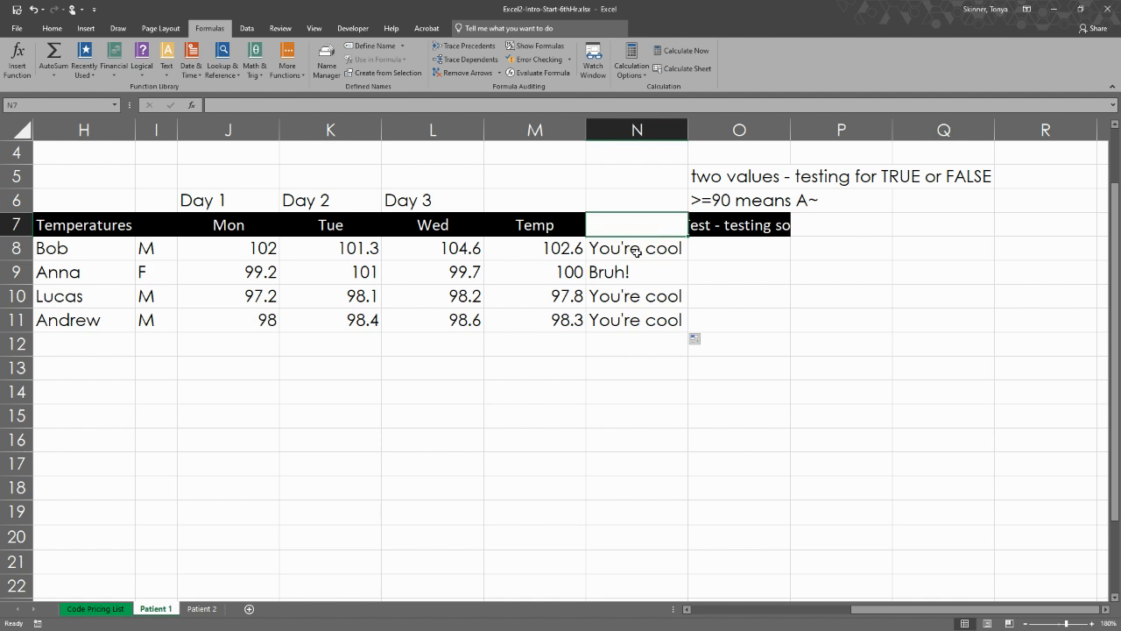
left_click(637, 251)
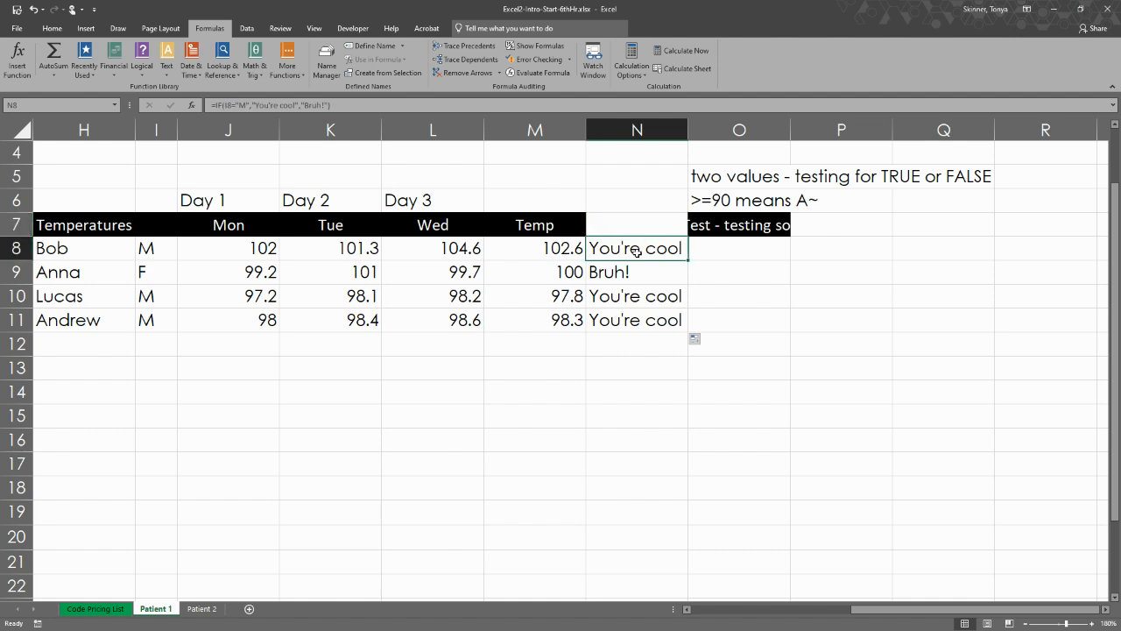
left_click(192, 105)
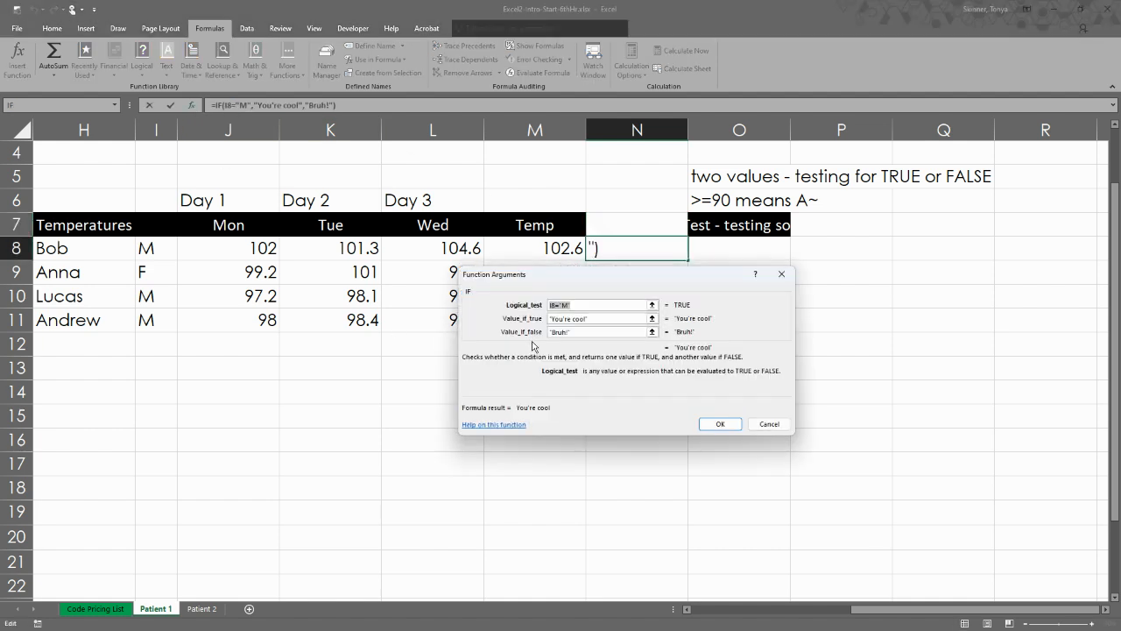
left_click_drag(607, 284, 648, 276)
left_click(636, 297)
left_click(625, 324)
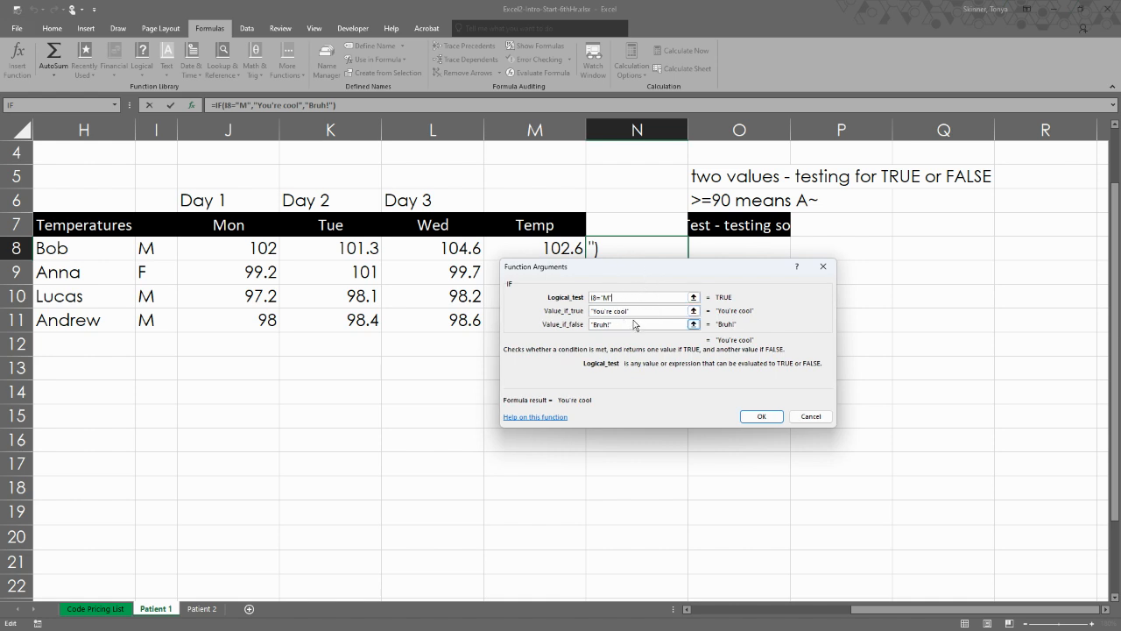
Accept the reviewed arguments and fill the N8 formula down to N11 again.
left_click(761, 416)
left_click_drag(688, 260, 692, 330)
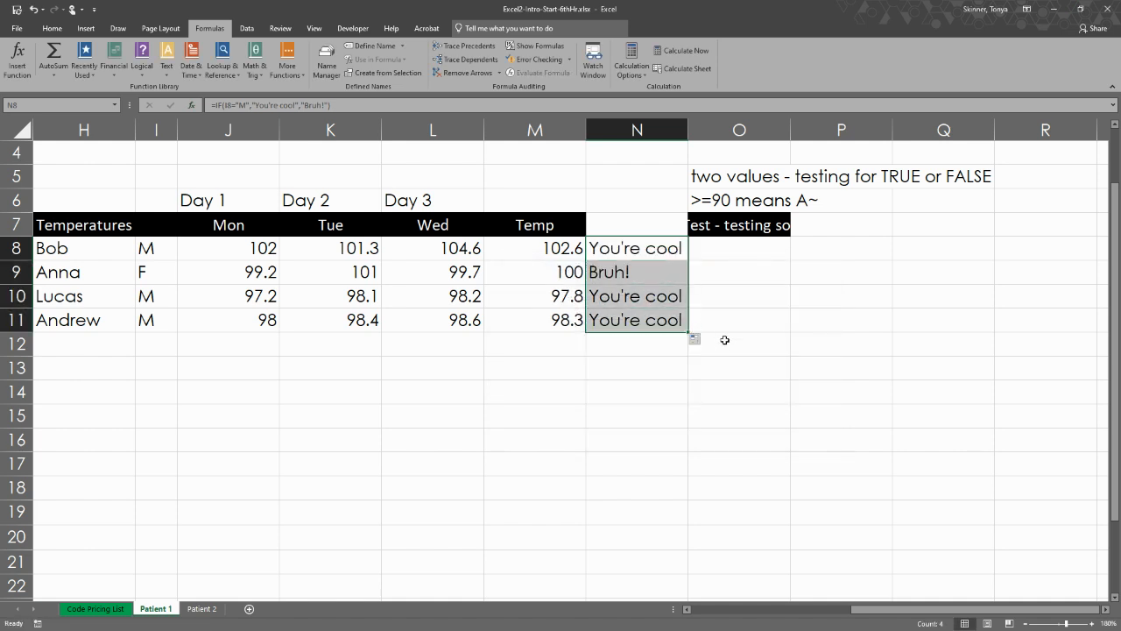
left_click(726, 329)
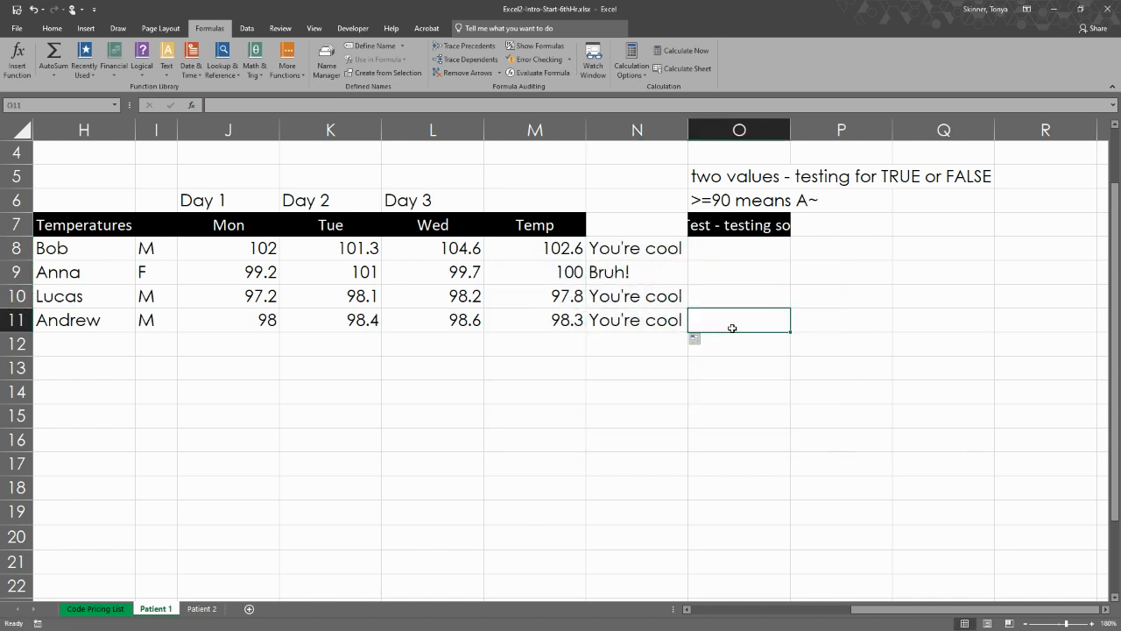
Add the comparison operators "> < =" in cell P7 beside the logical test note.
left_click(732, 264)
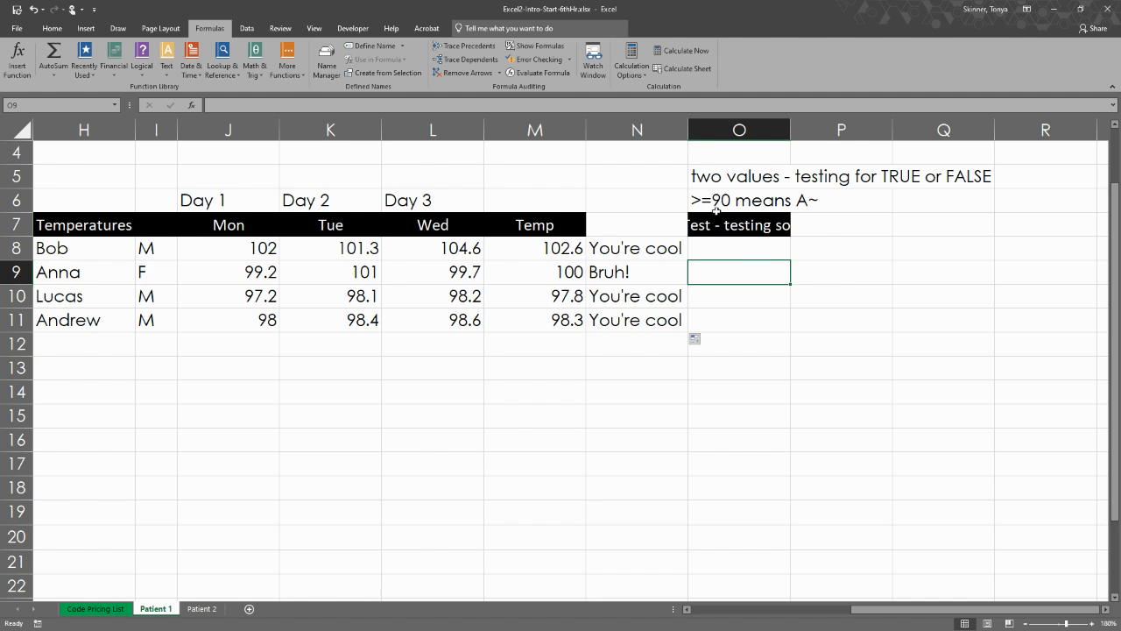
left_click(830, 228)
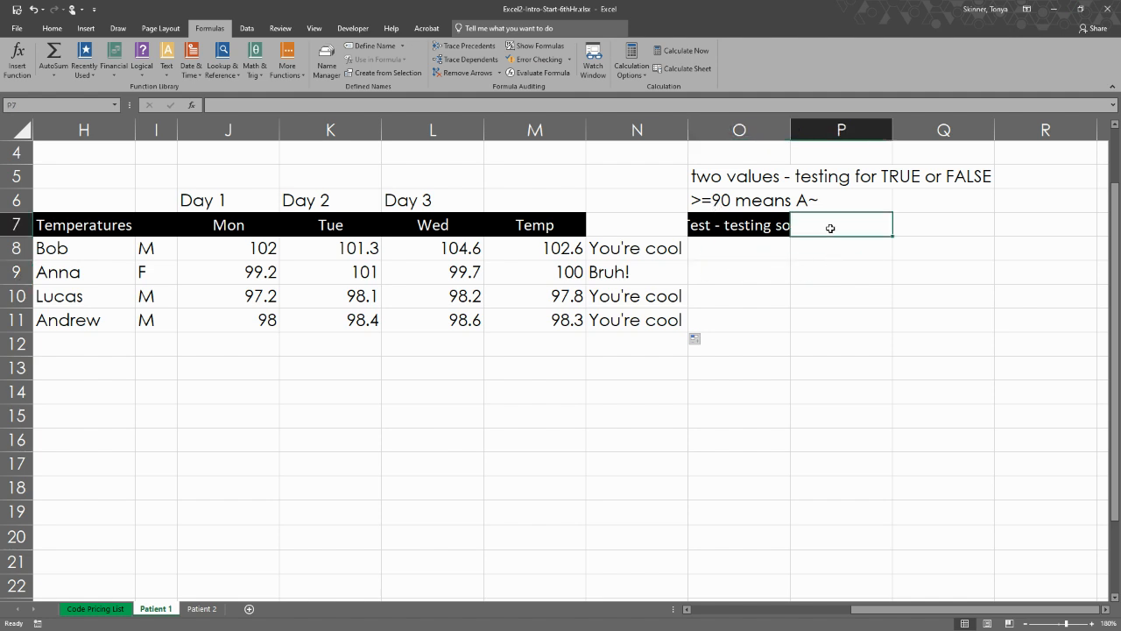
type("> < =")
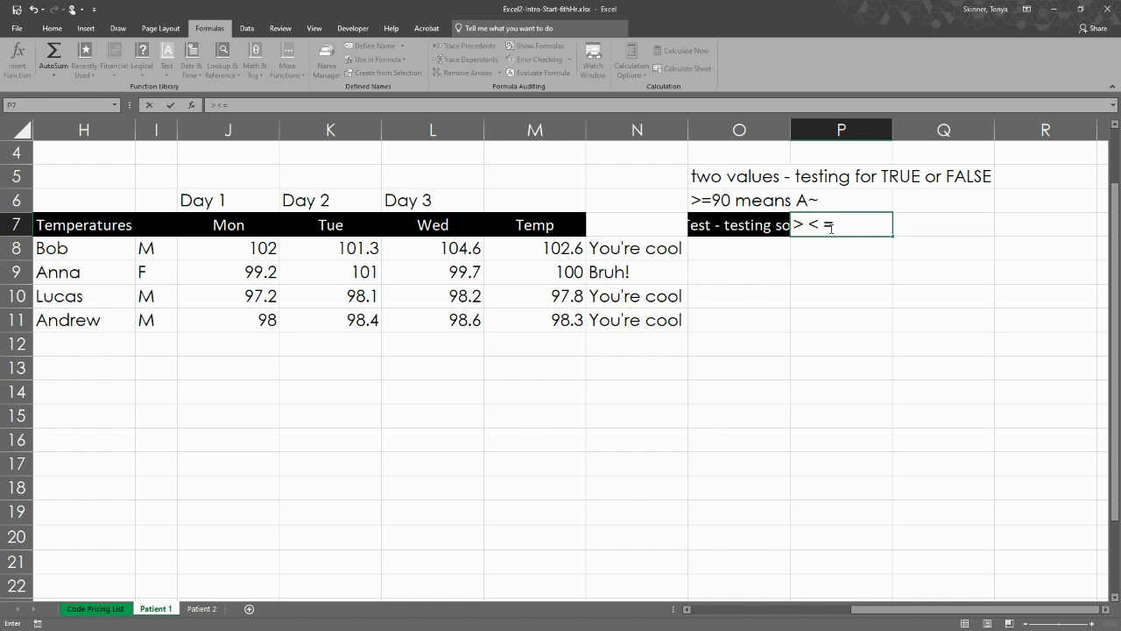
Examine the IF formulas in cells N10 and N11, including their cell references and arguments.
double_click(636, 299)
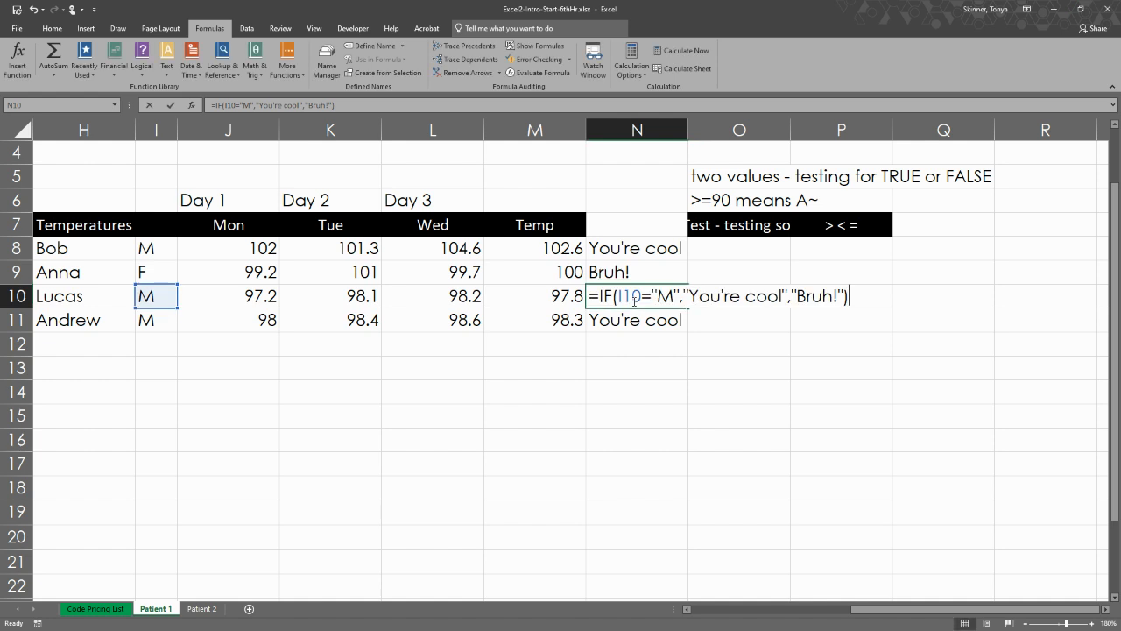
left_click(663, 344)
double_click(642, 322)
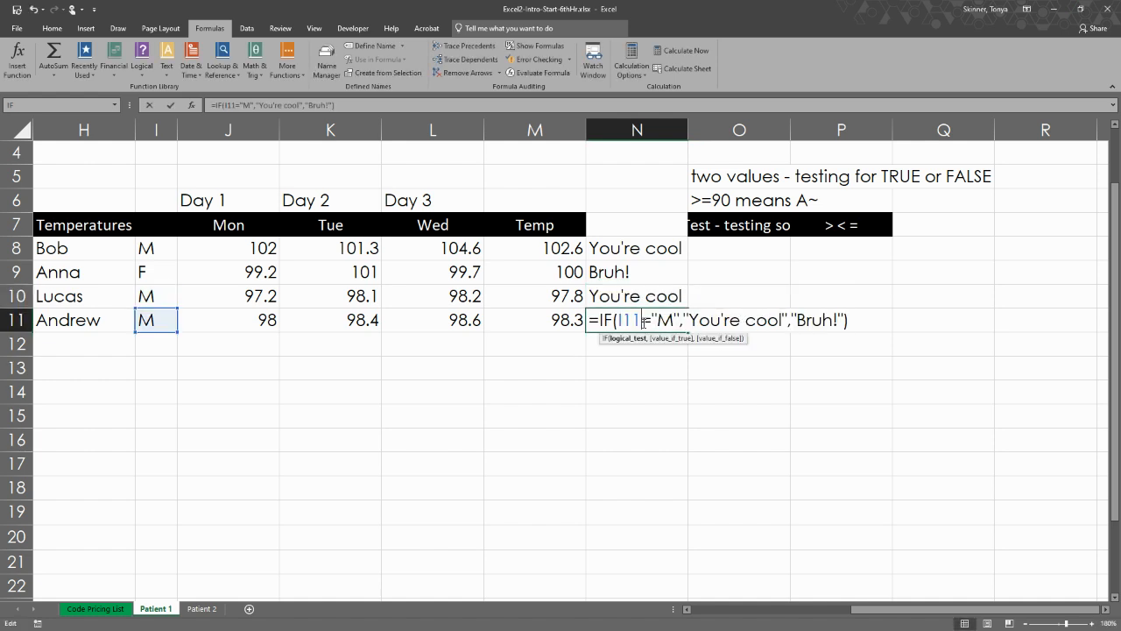
left_click(843, 320)
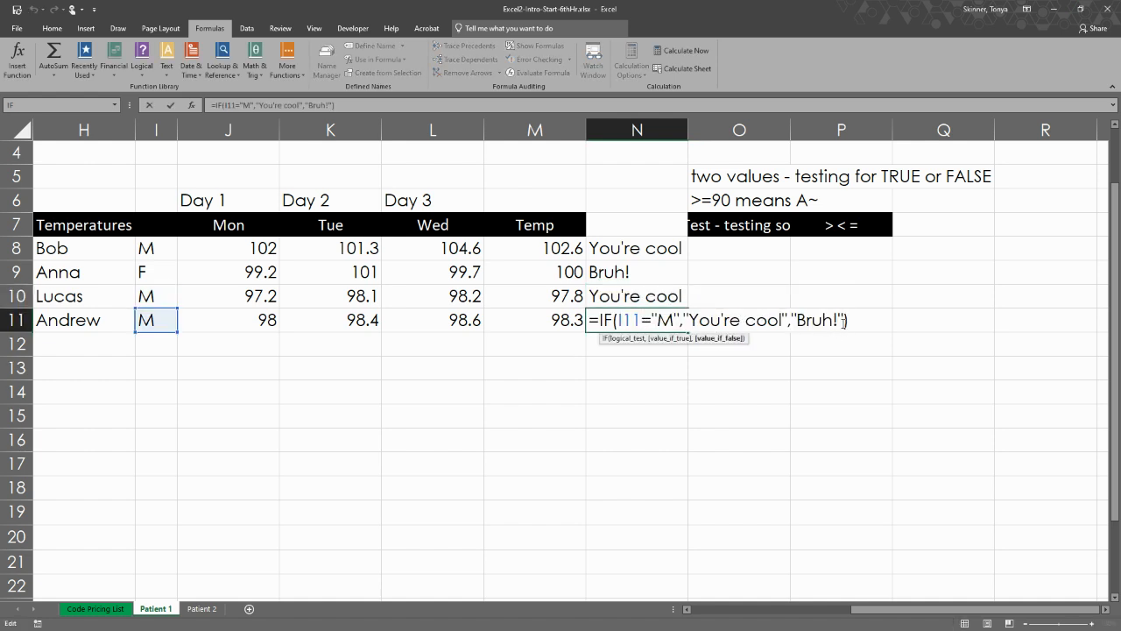